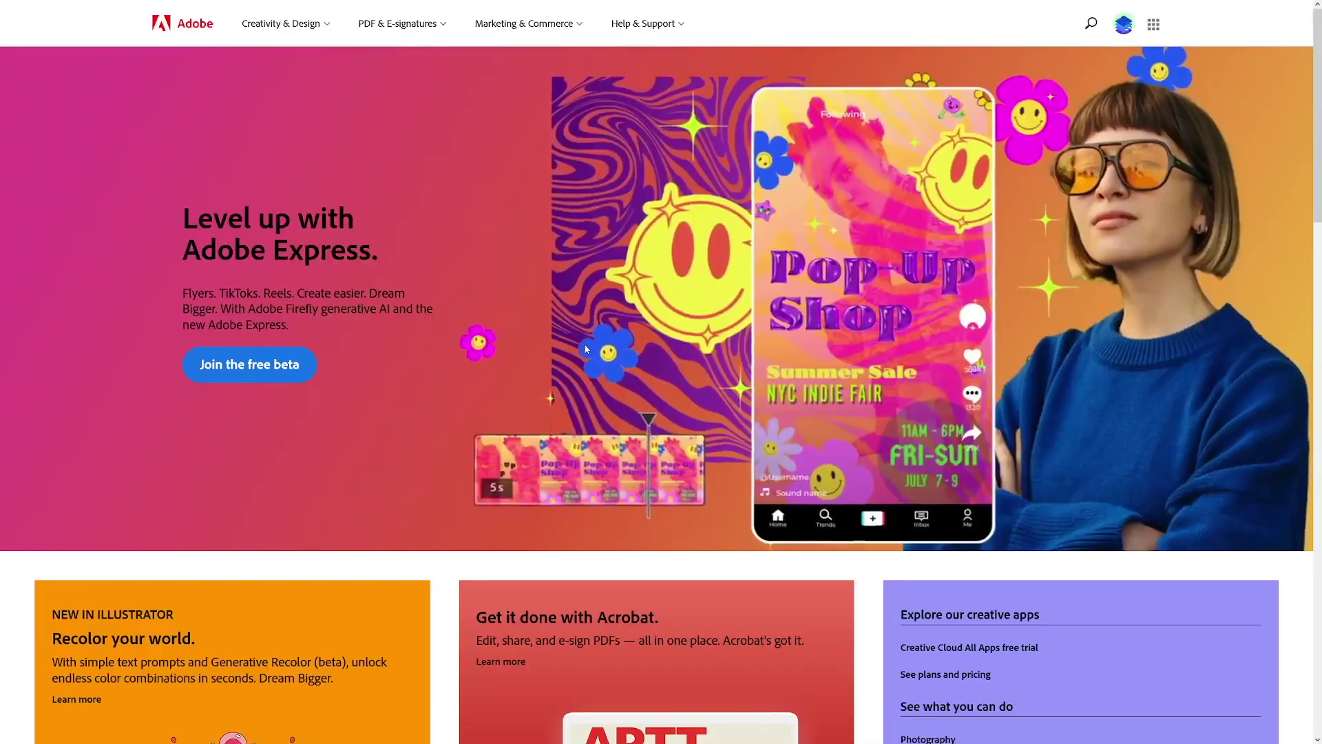
# - Scroll to the 'Dream Bigger with Generative Fill' section and highlight its heading text
pyautogui.scroll(-2, 577, 303)
pyautogui.scroll(2, 580, 324)
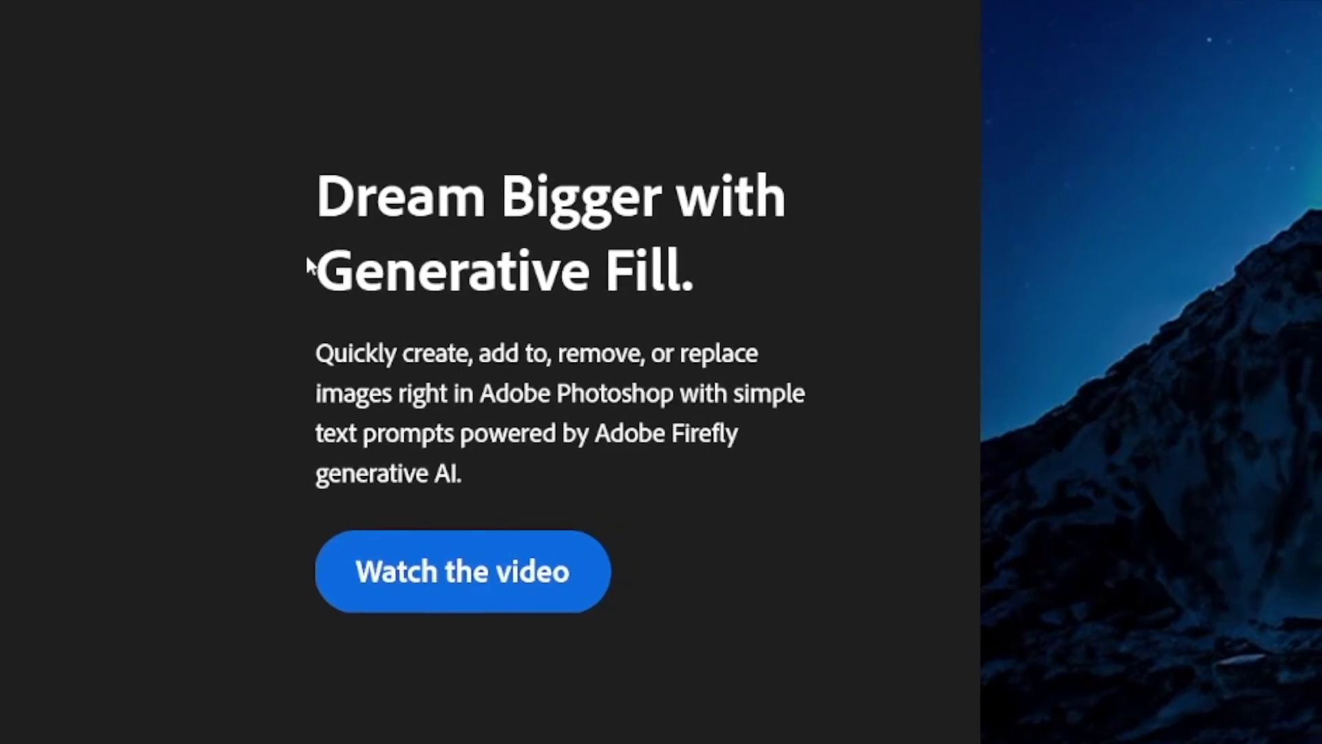
pyautogui.moveTo(310, 266); pyautogui.dragTo(696, 276)
pyautogui.click(697, 274)
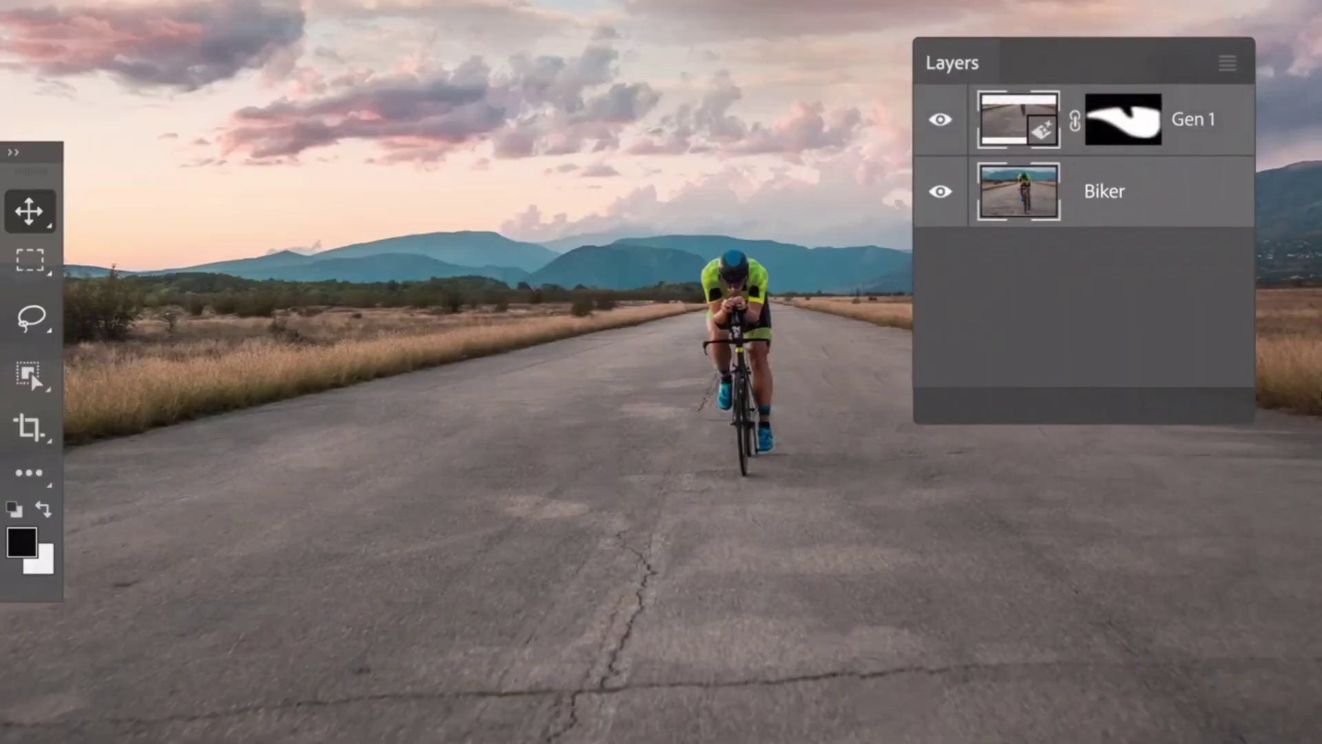
# - Lasso the road in front of the biker and generate 'yellow road lines'
pyautogui.press('l')
pyautogui.moveTo(706, 363); pyautogui.dragTo(502, 561)
pyautogui.moveTo(744, 438); pyautogui.dragTo(718, 372)
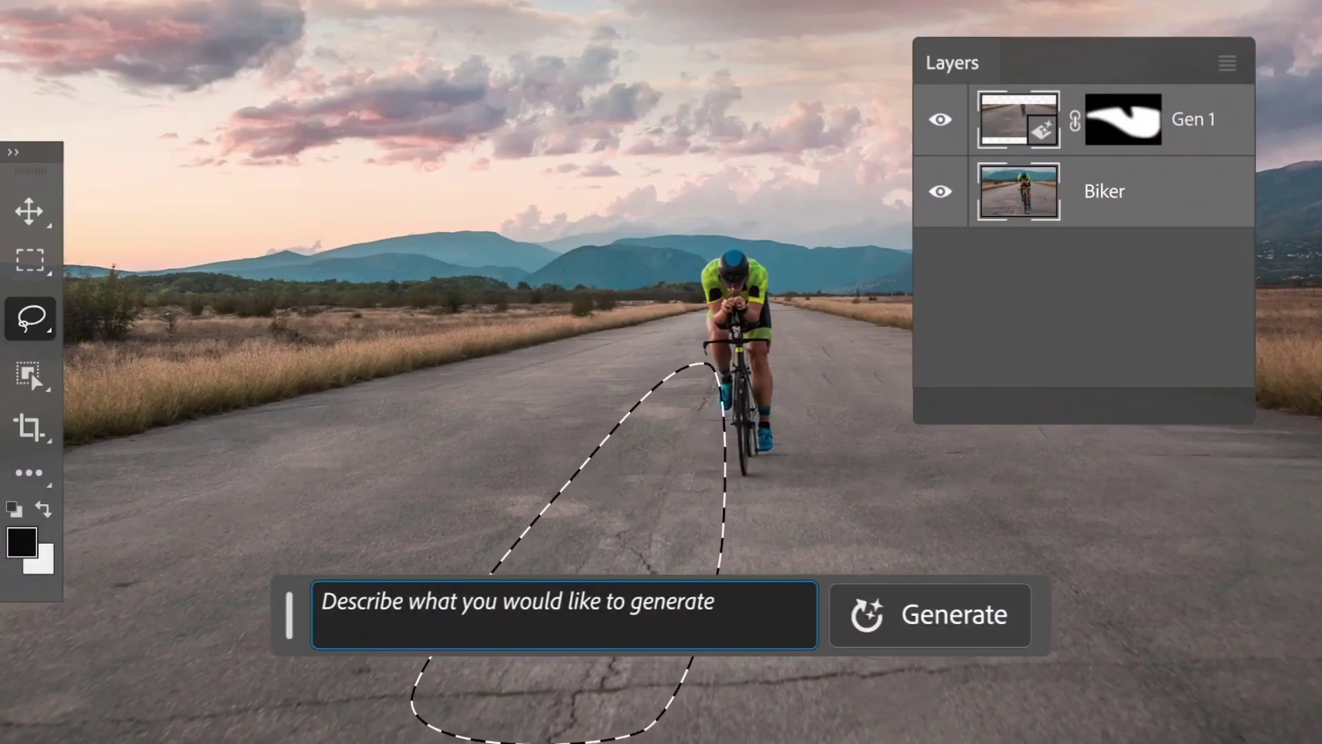
pyautogui.write('yellow road lines')
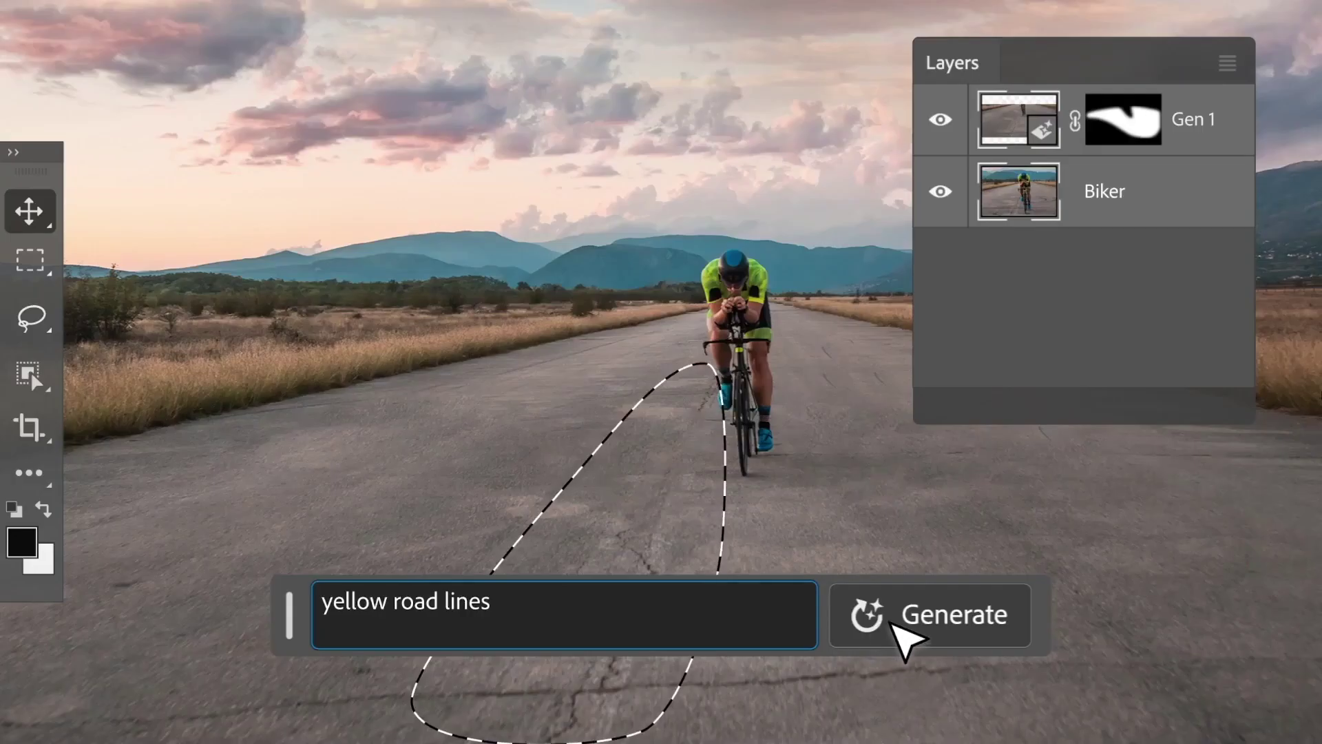
pyautogui.click(901, 629)
# - Widen the canvas and fill both empty side strips with generated scenery
pyautogui.moveTo(9, 376); pyautogui.dragTo(14, 372)
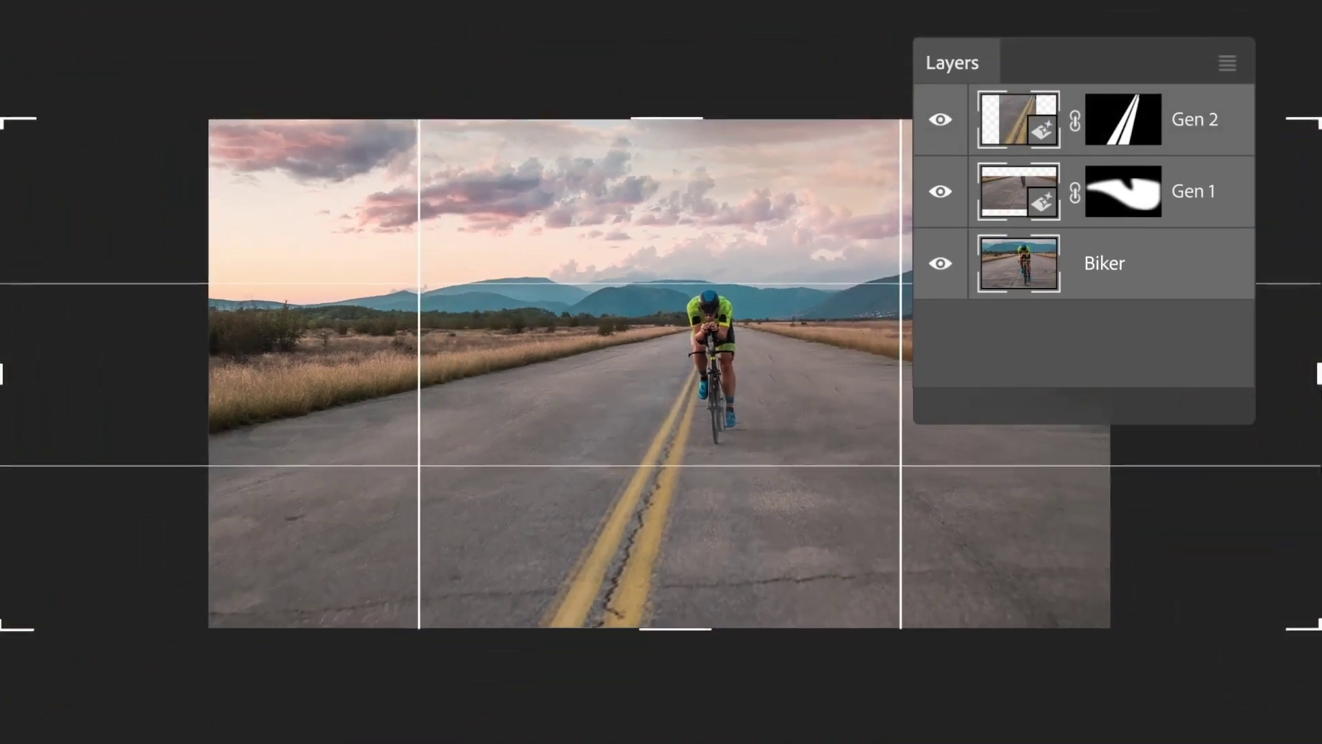
pyautogui.press('Return')
pyautogui.moveTo(225, 129); pyautogui.dragTo(0, 616)
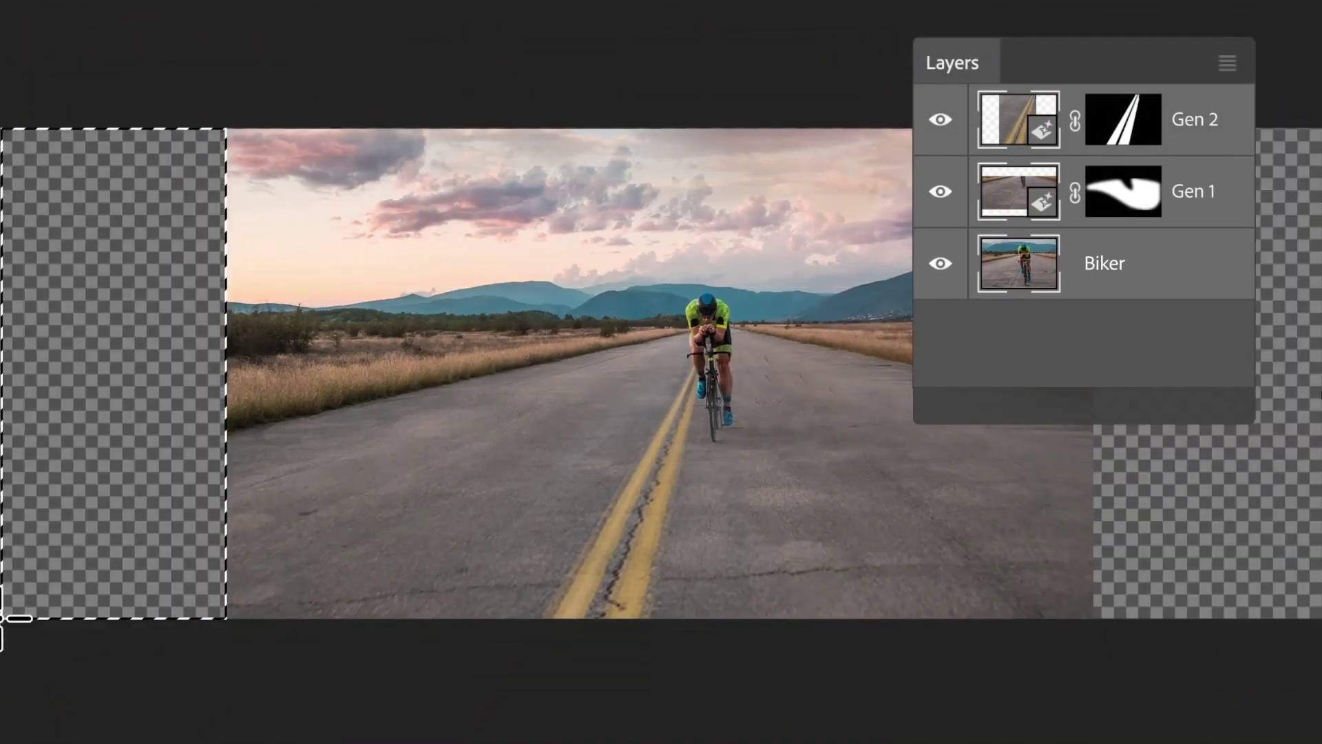
pyautogui.moveTo(1093, 620); pyautogui.dragTo(1321, 129)
pyautogui.click(475, 537)
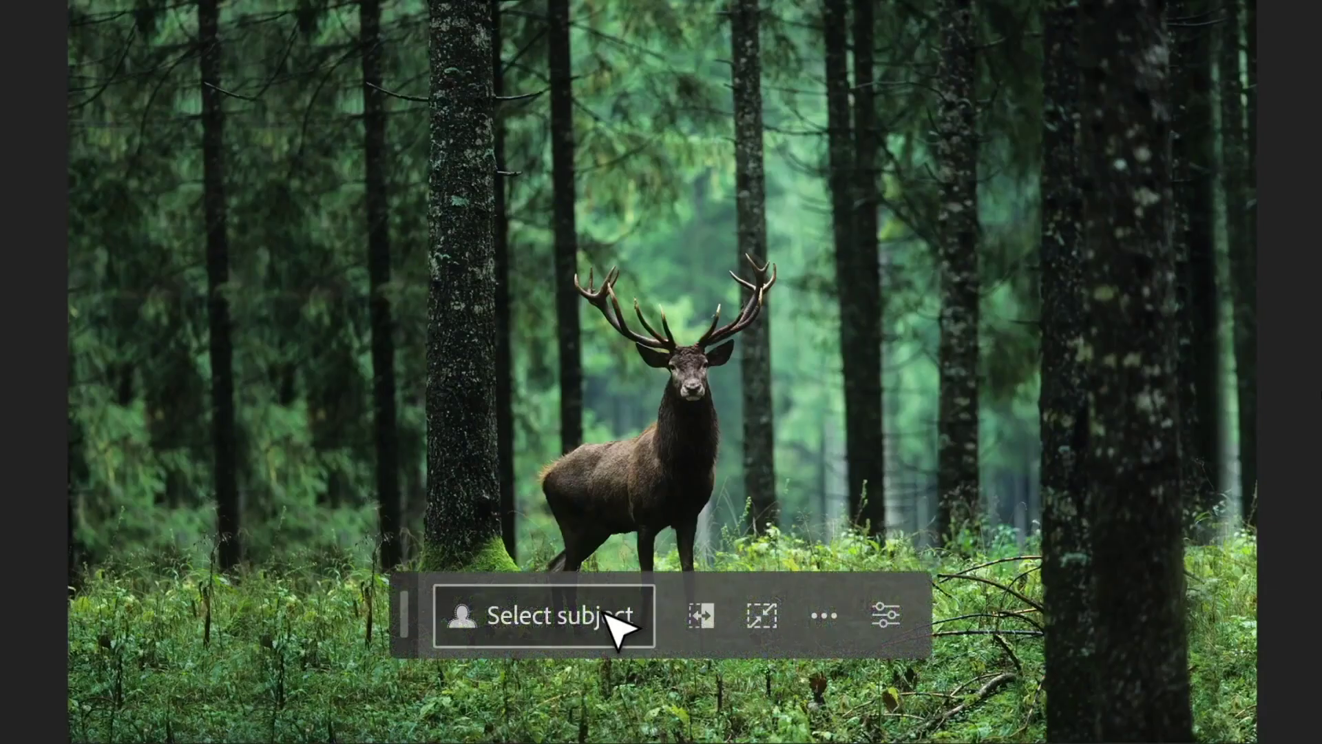
# - Select the deer and generate a 'Wet alley at night' background around it
pyautogui.click(606, 615)
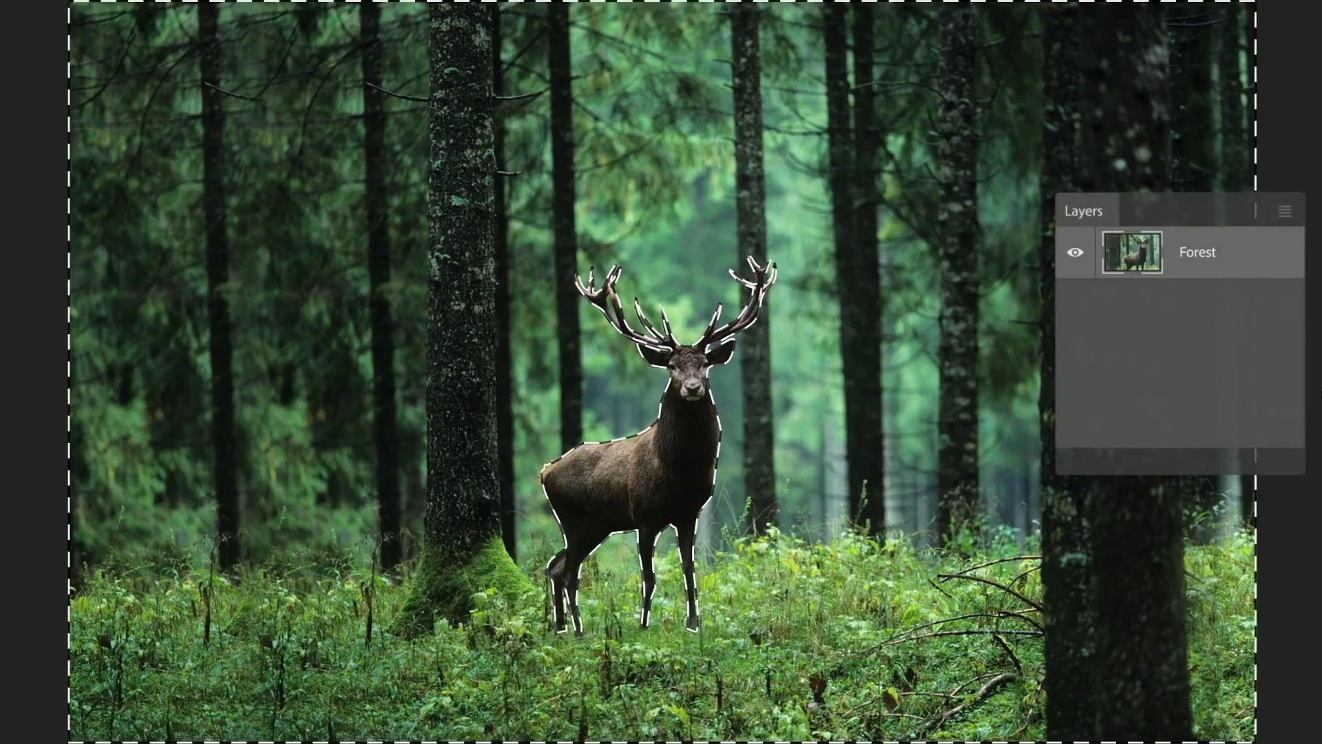
pyautogui.write('Wet alley at night')
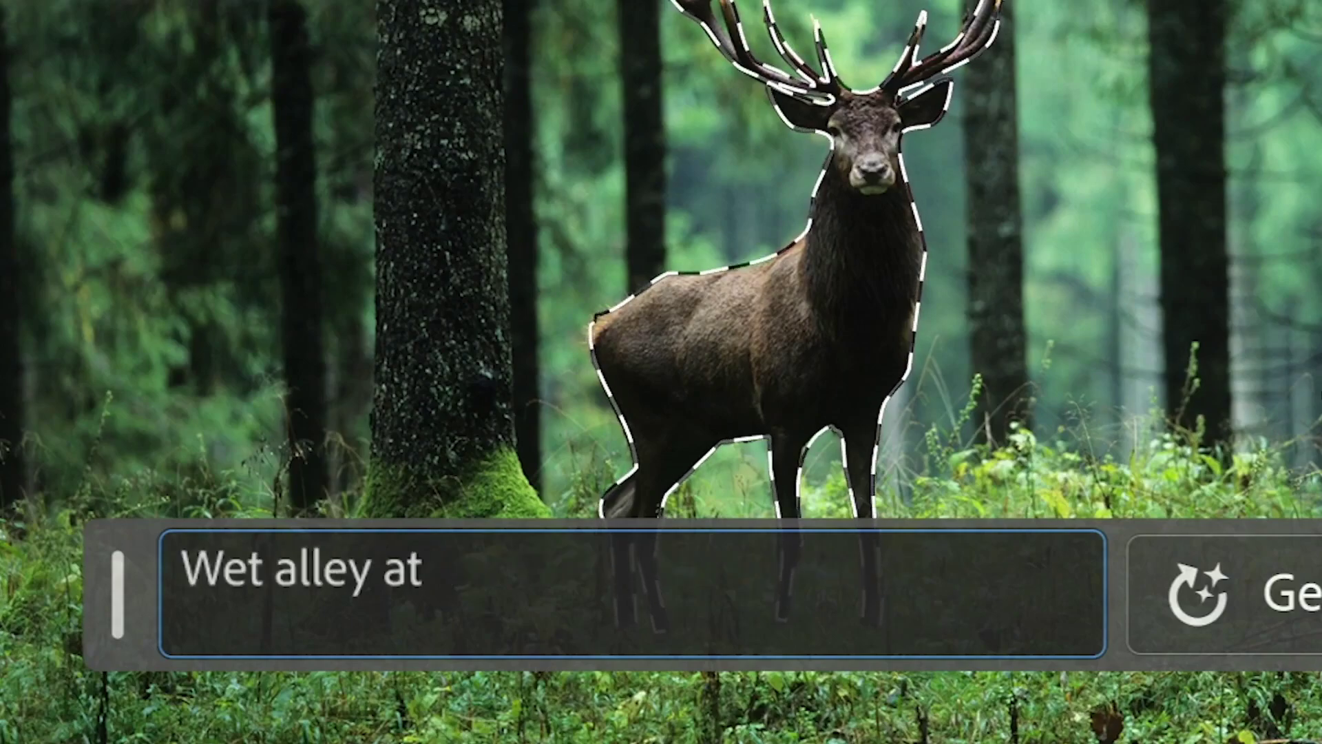
pyautogui.click(1147, 606)
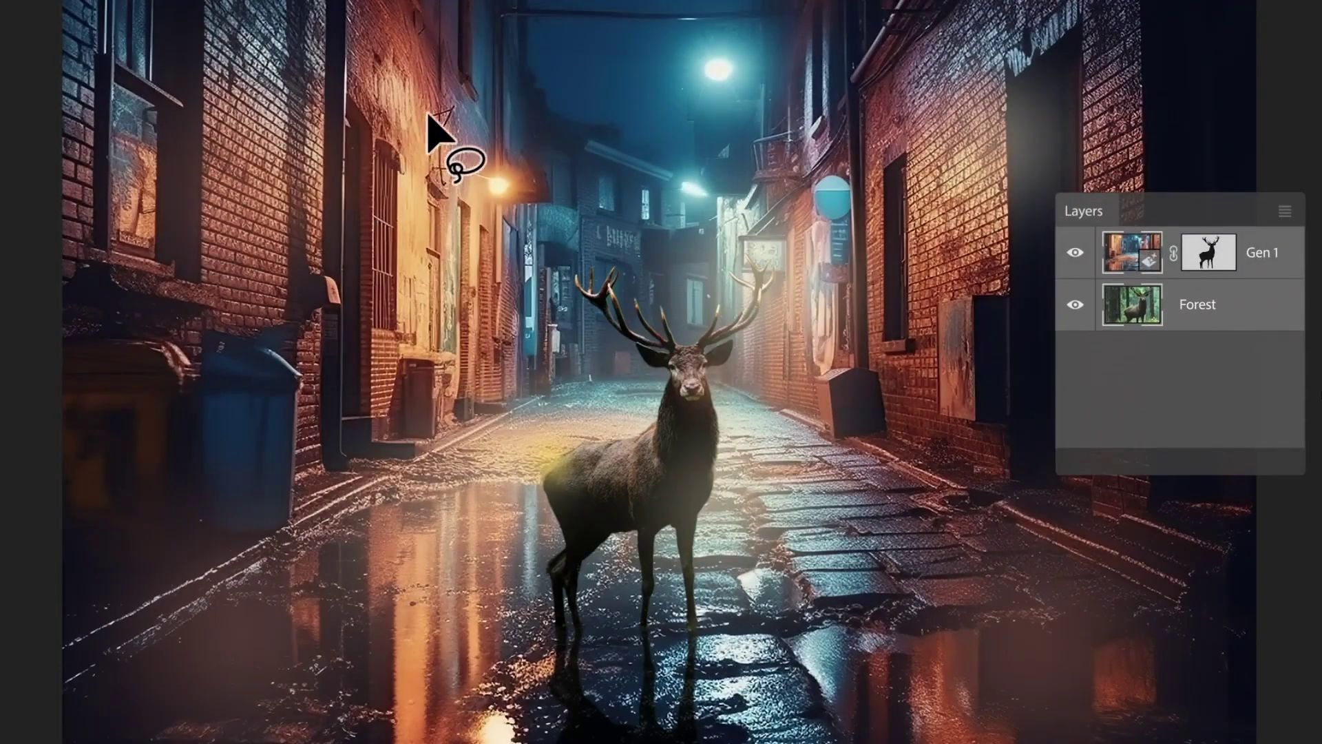
pyautogui.moveTo(443, 103); pyautogui.dragTo(448, 221)
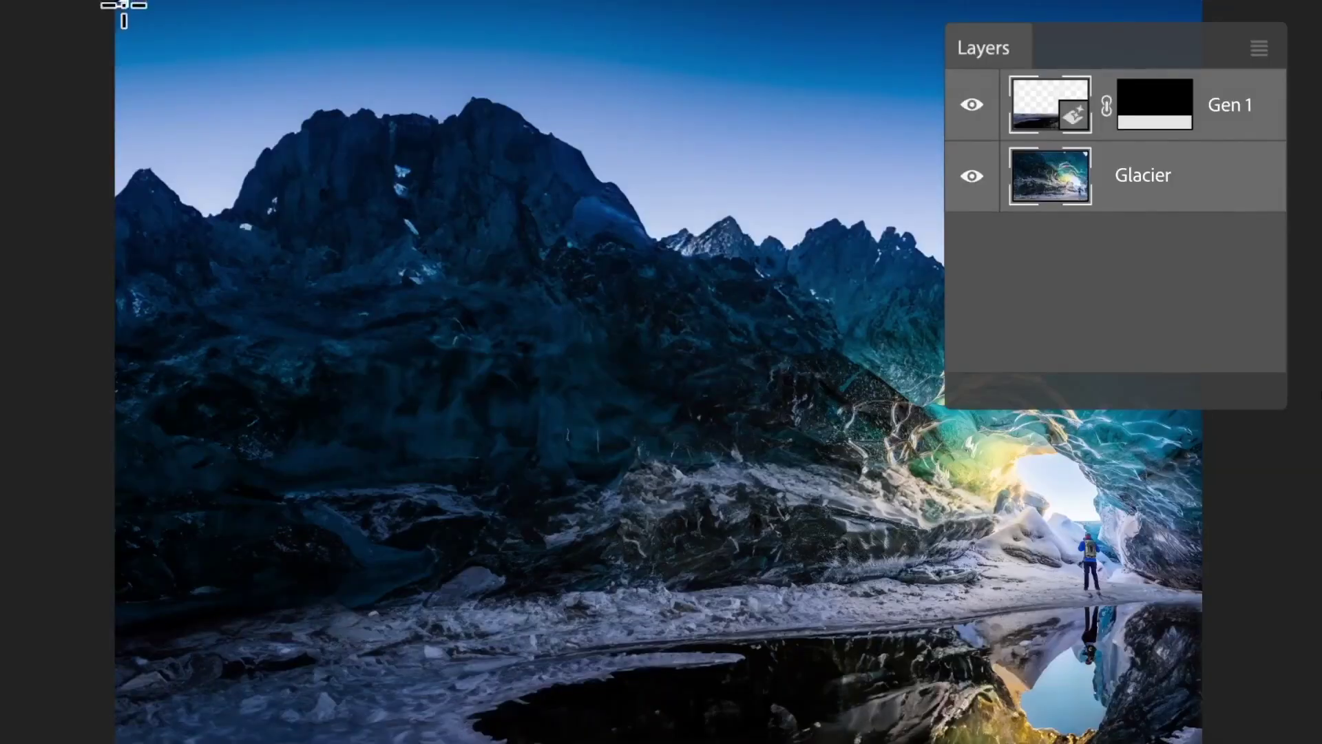
# - Fill the glacier sky with green 'northern lights', then generate a large buck on the stump
pyautogui.moveTo(123, 4); pyautogui.dragTo(1201, 422)
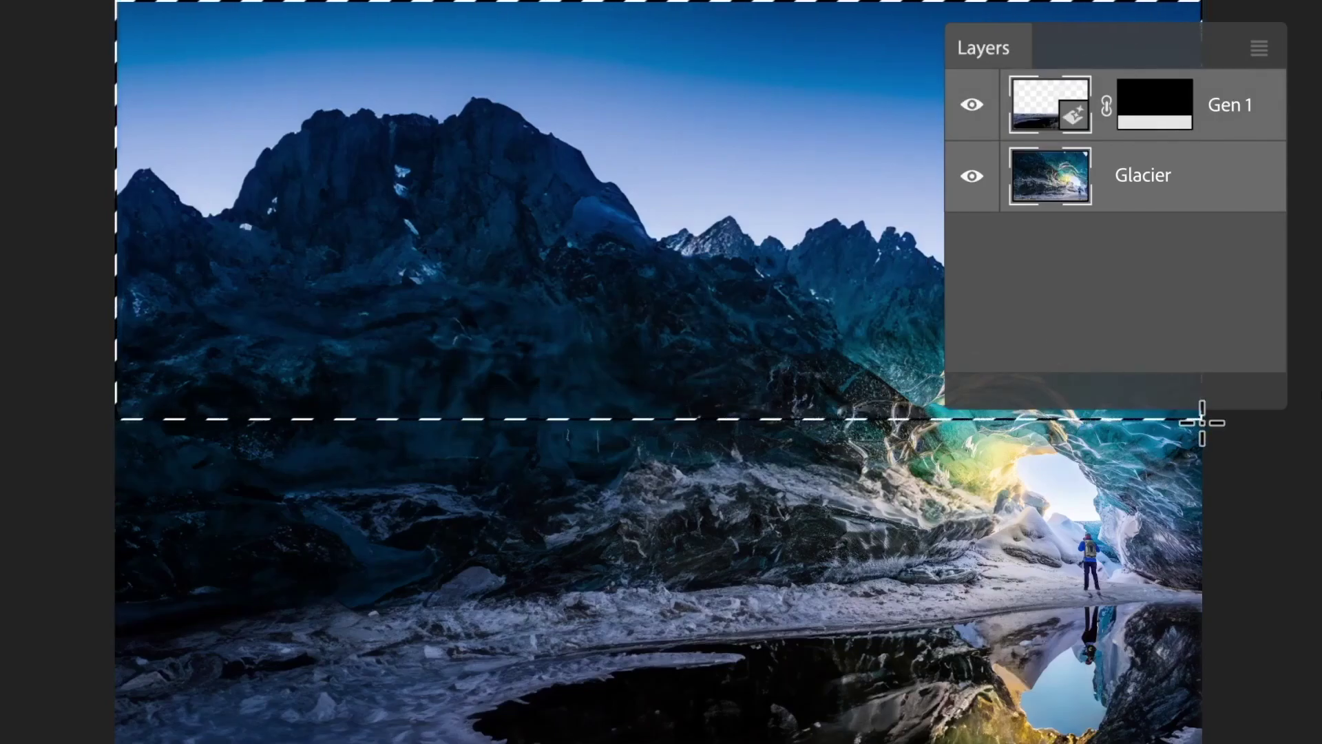
pyautogui.click(667, 372)
pyautogui.write('northern lig')
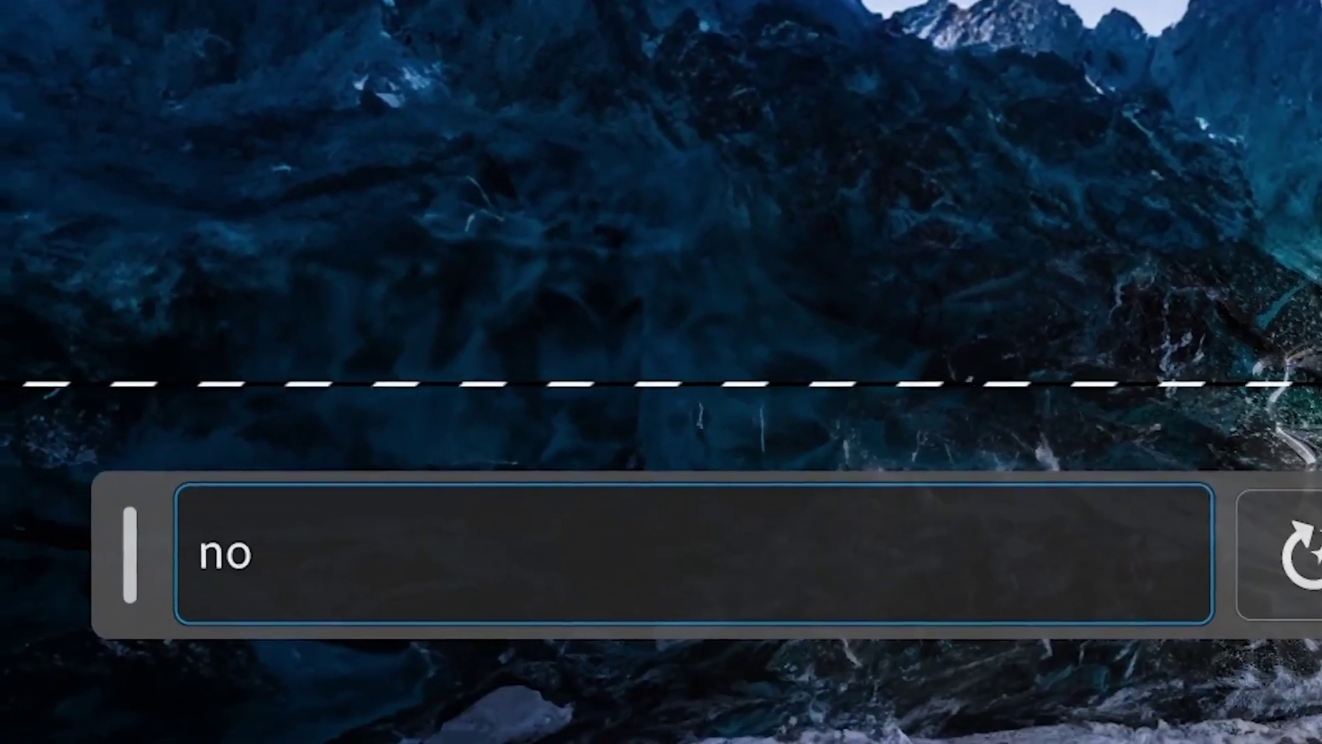
pyautogui.write('hts')
pyautogui.click(908, 538)
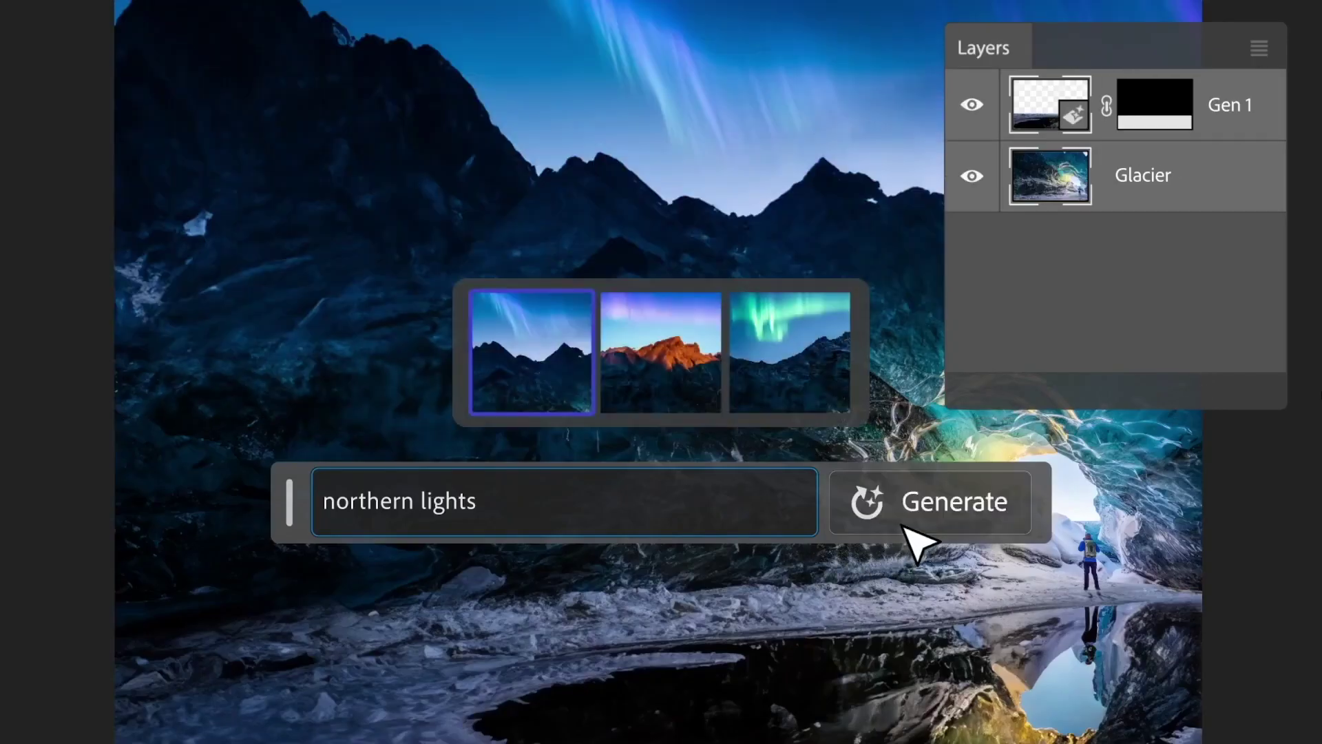
pyautogui.click(683, 406)
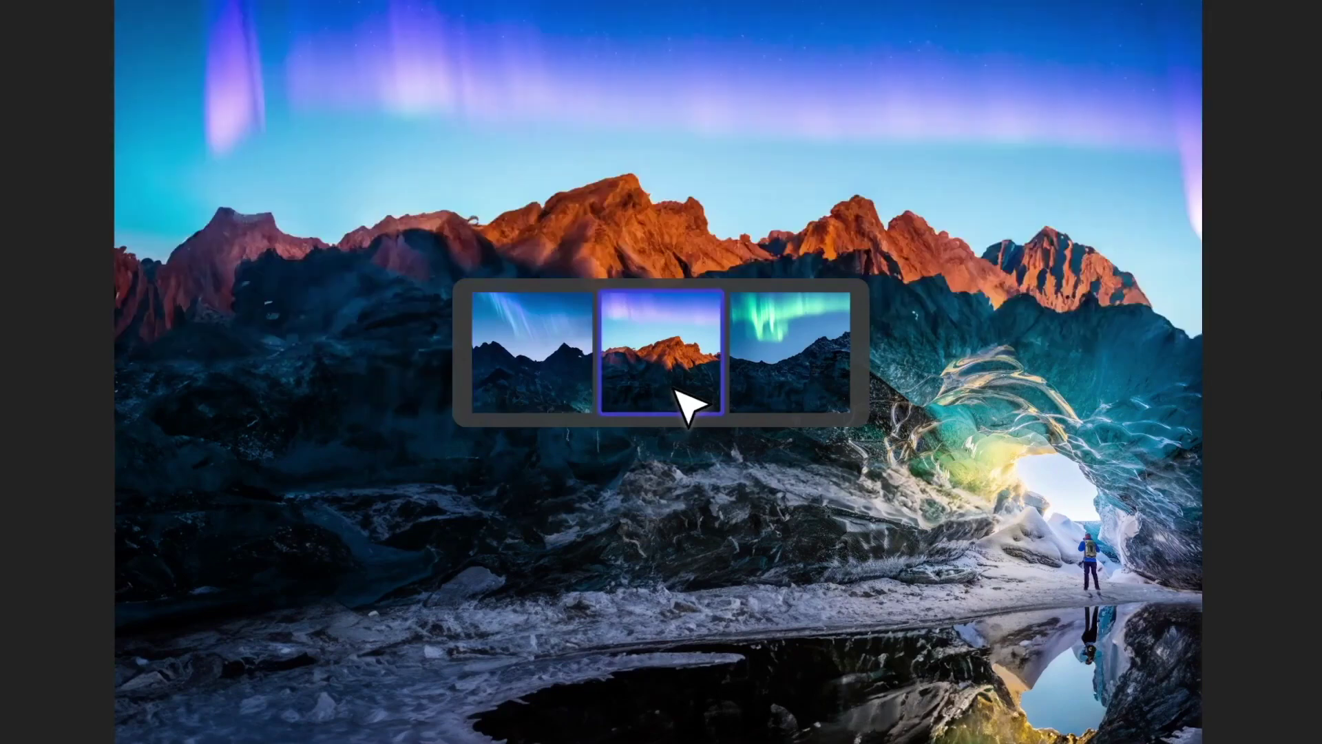
pyautogui.click(789, 369)
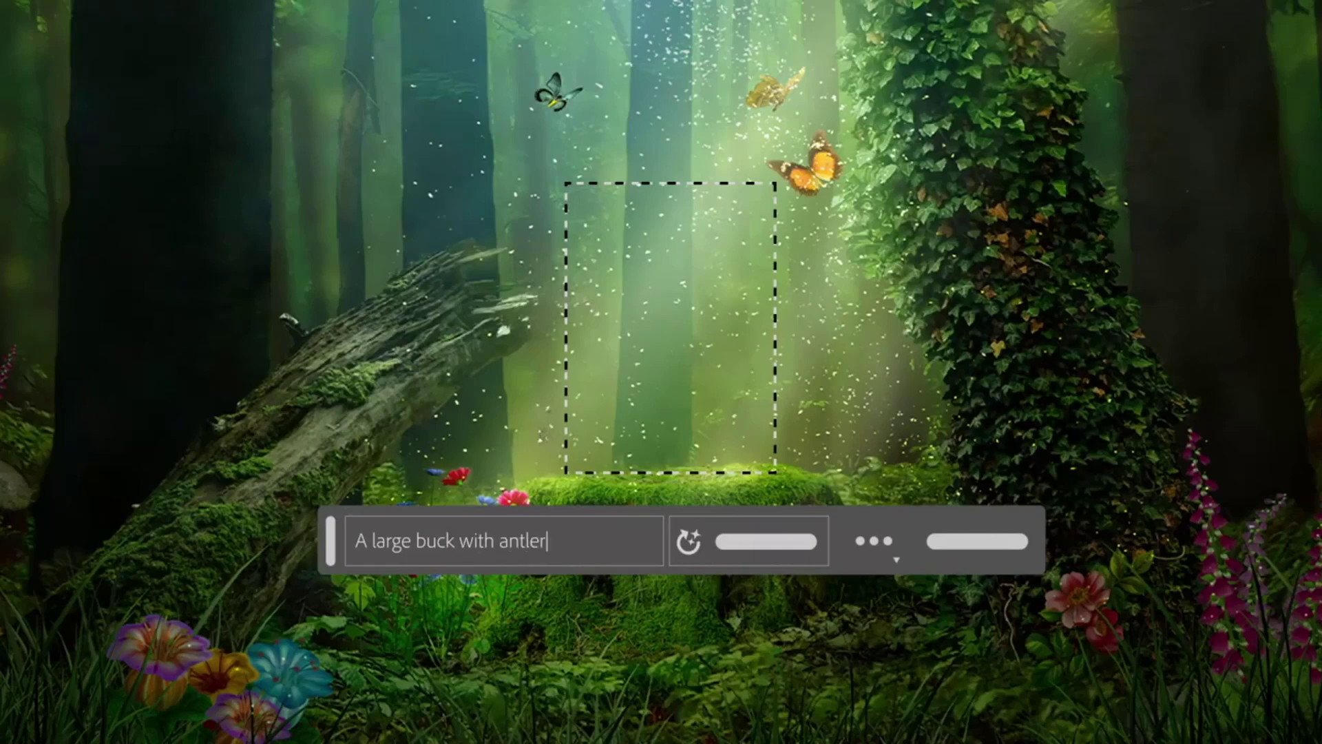
pyautogui.click(804, 554)
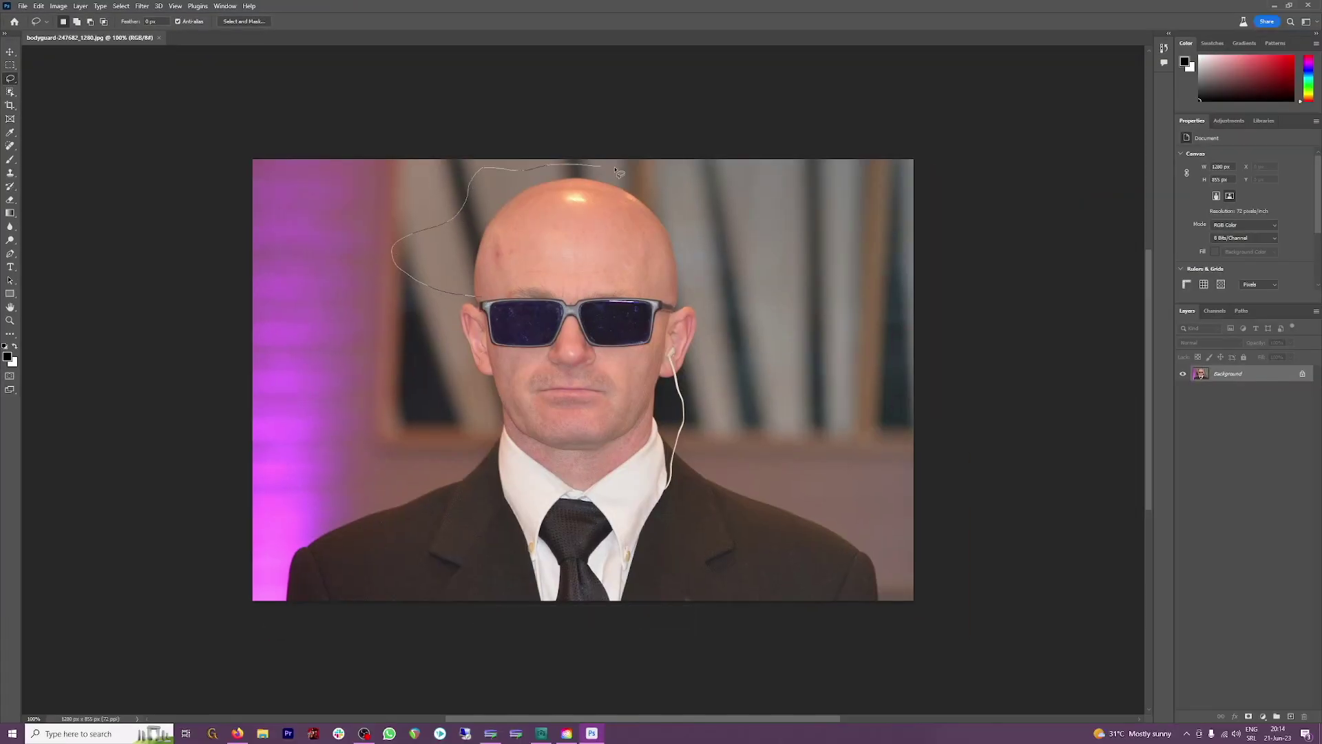
# - Lasso the bald man's head, accept the terms, and generate 'curly hair'
pyautogui.moveTo(701, 203)
pyautogui.mouseDown()
pyautogui.moveTo(752, 272)
pyautogui.moveTo(569, 285)
pyautogui.mouseUp()
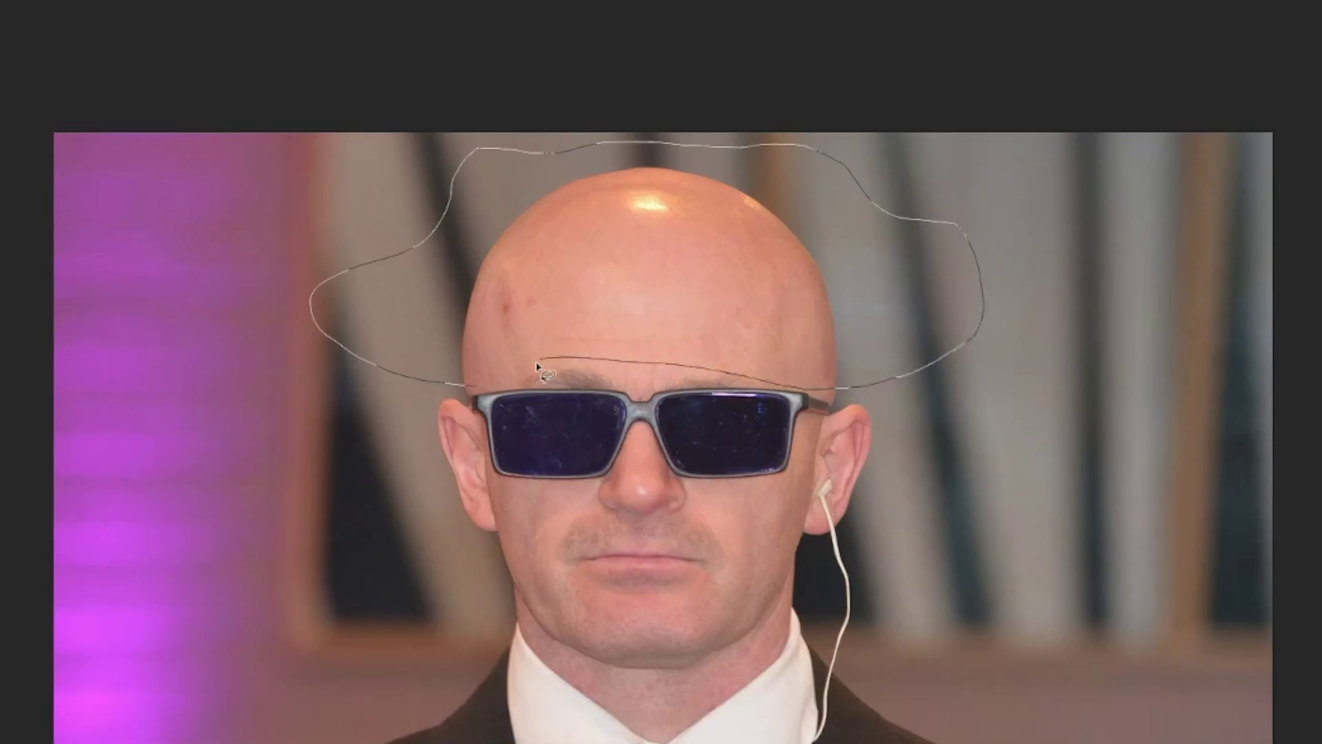
pyautogui.moveTo(461, 391); pyautogui.dragTo(458, 385)
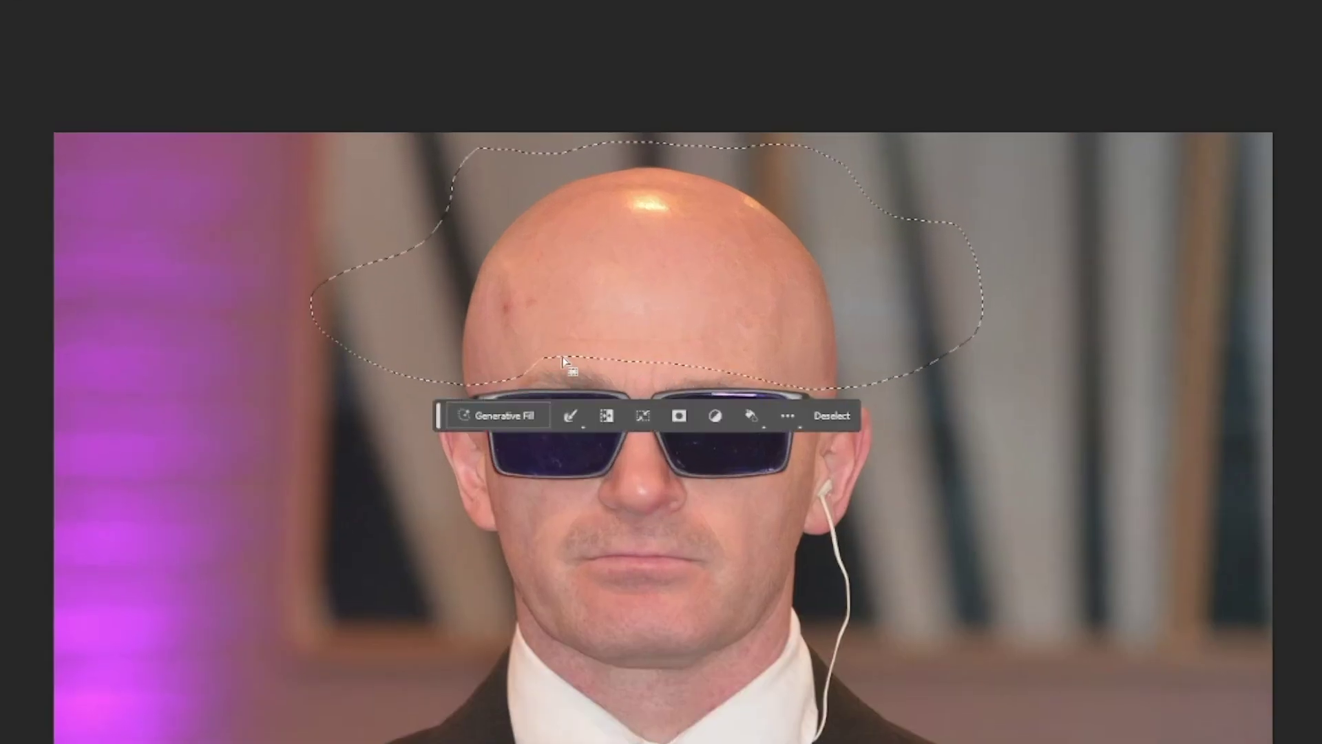
pyautogui.click(514, 417)
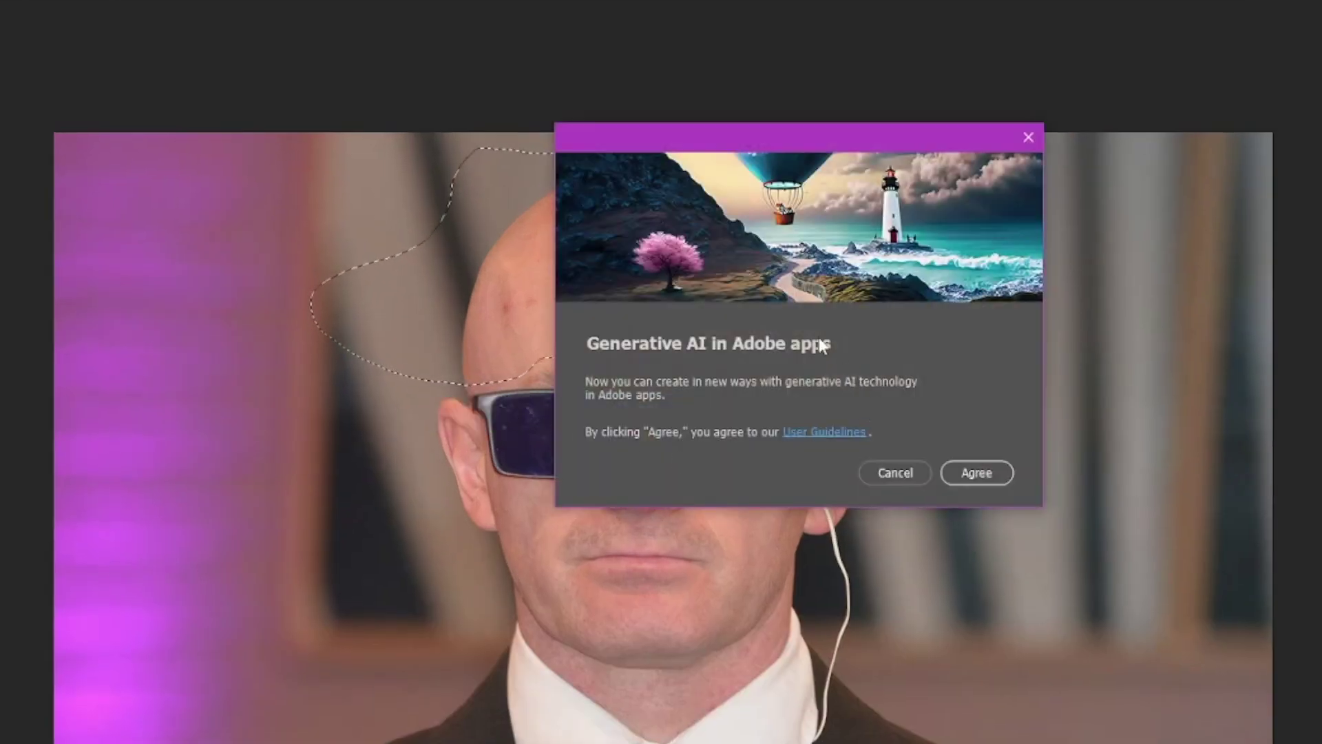
pyautogui.click(977, 473)
pyautogui.write('curly hair')
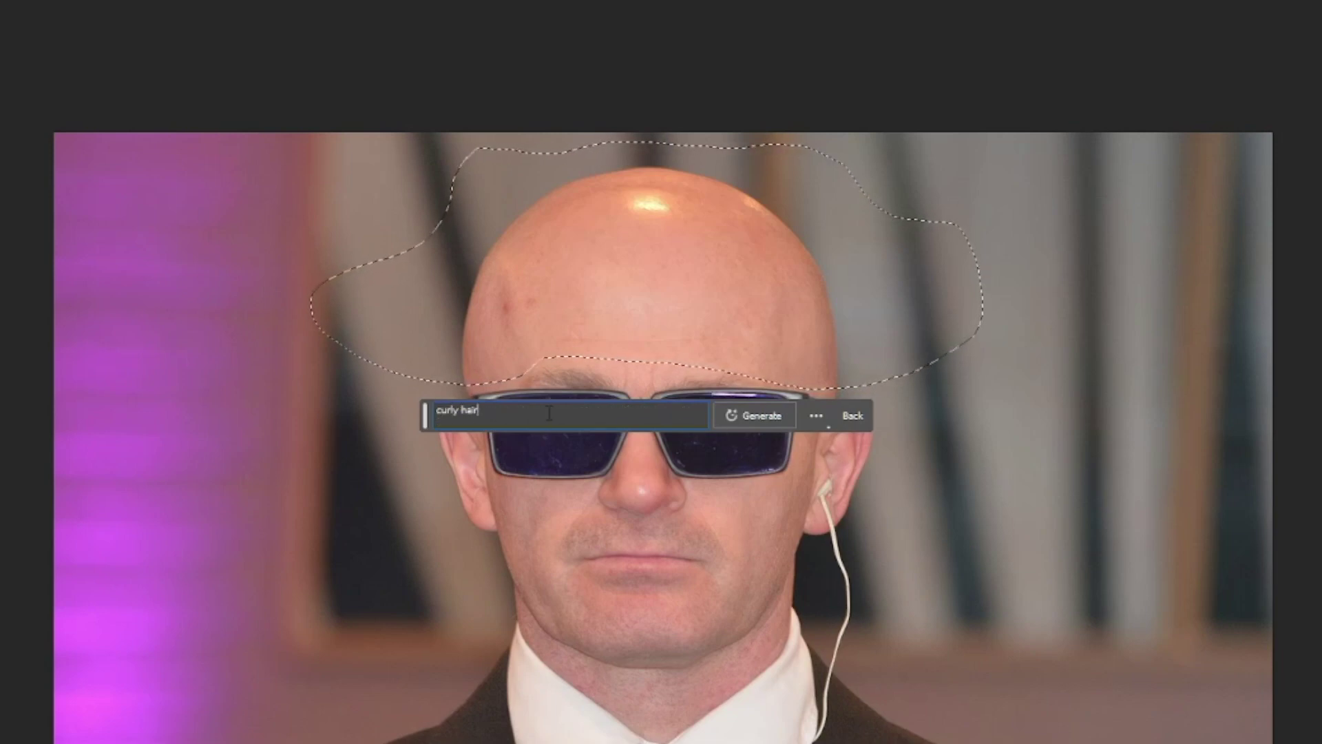
pyautogui.click(765, 416)
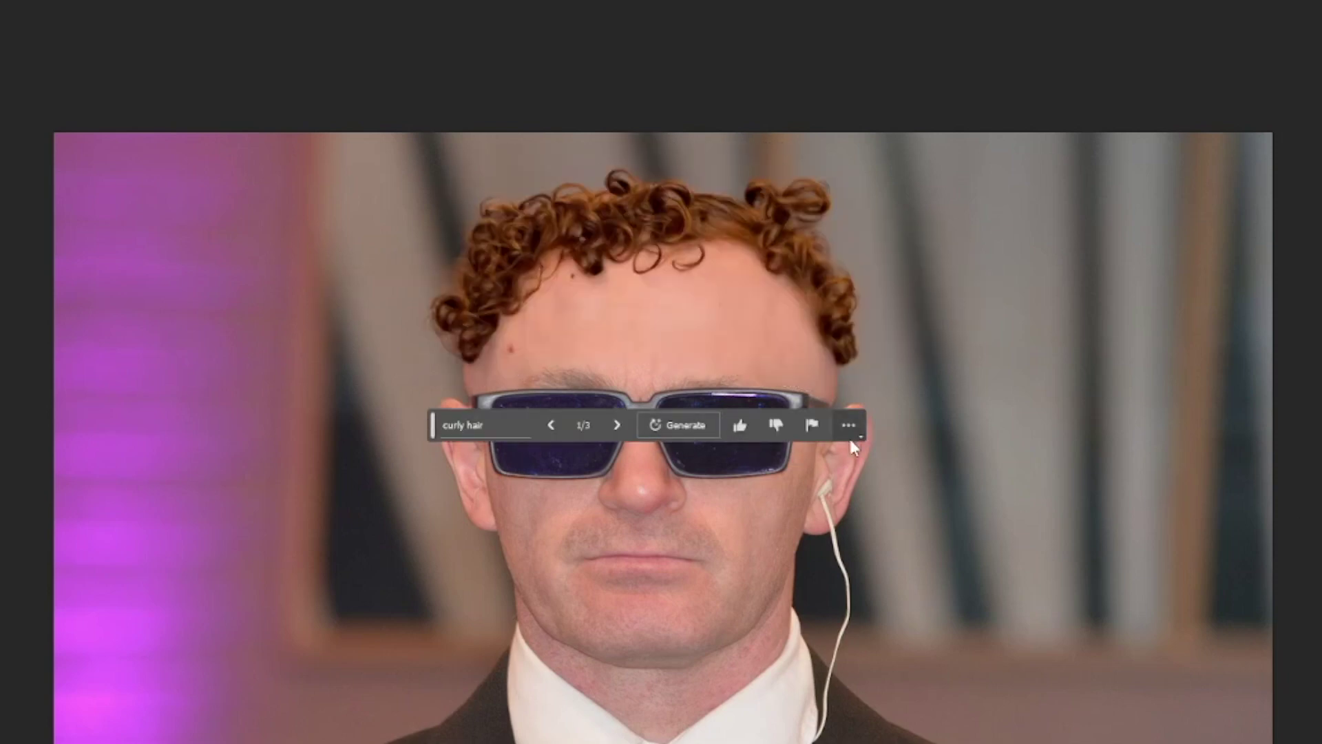
# - Cycle the curly hair results and settle on variation 2 of 3
pyautogui.click(615, 426)
pyautogui.click(615, 426)
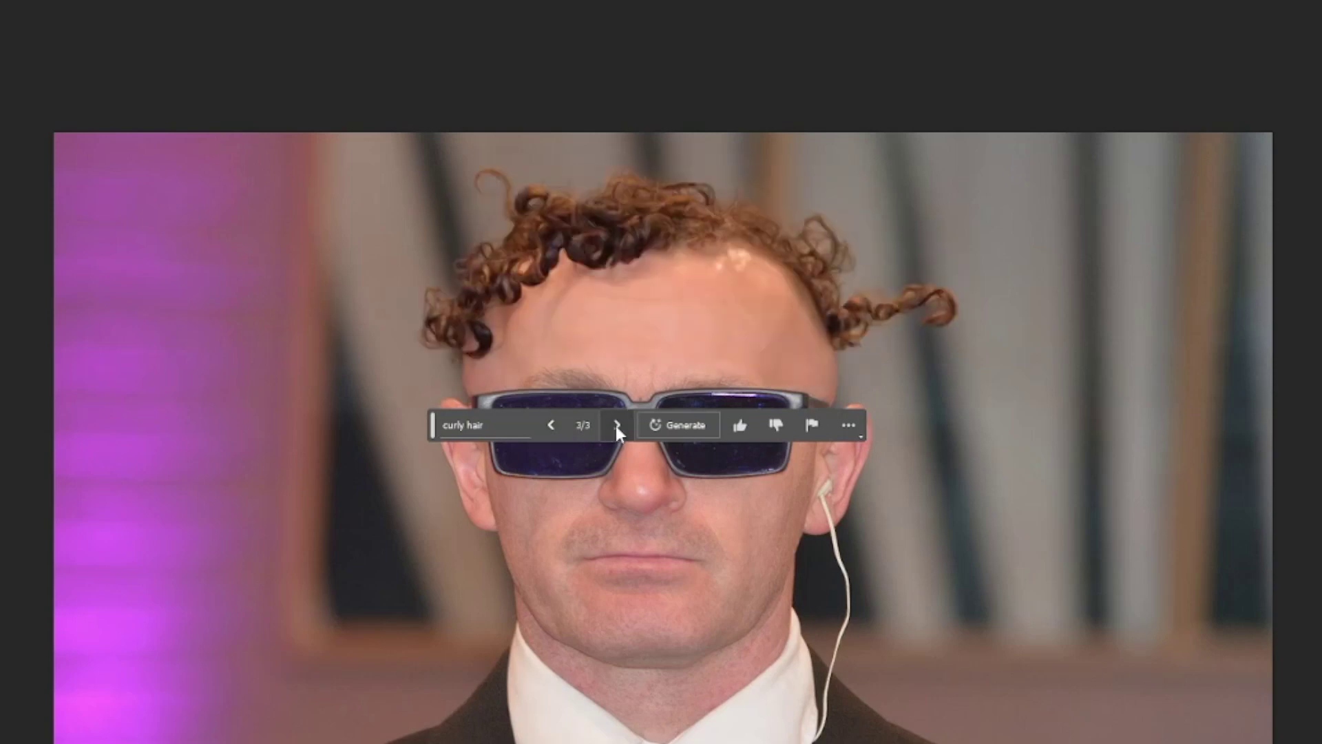
pyautogui.click(616, 426)
pyautogui.click(617, 427)
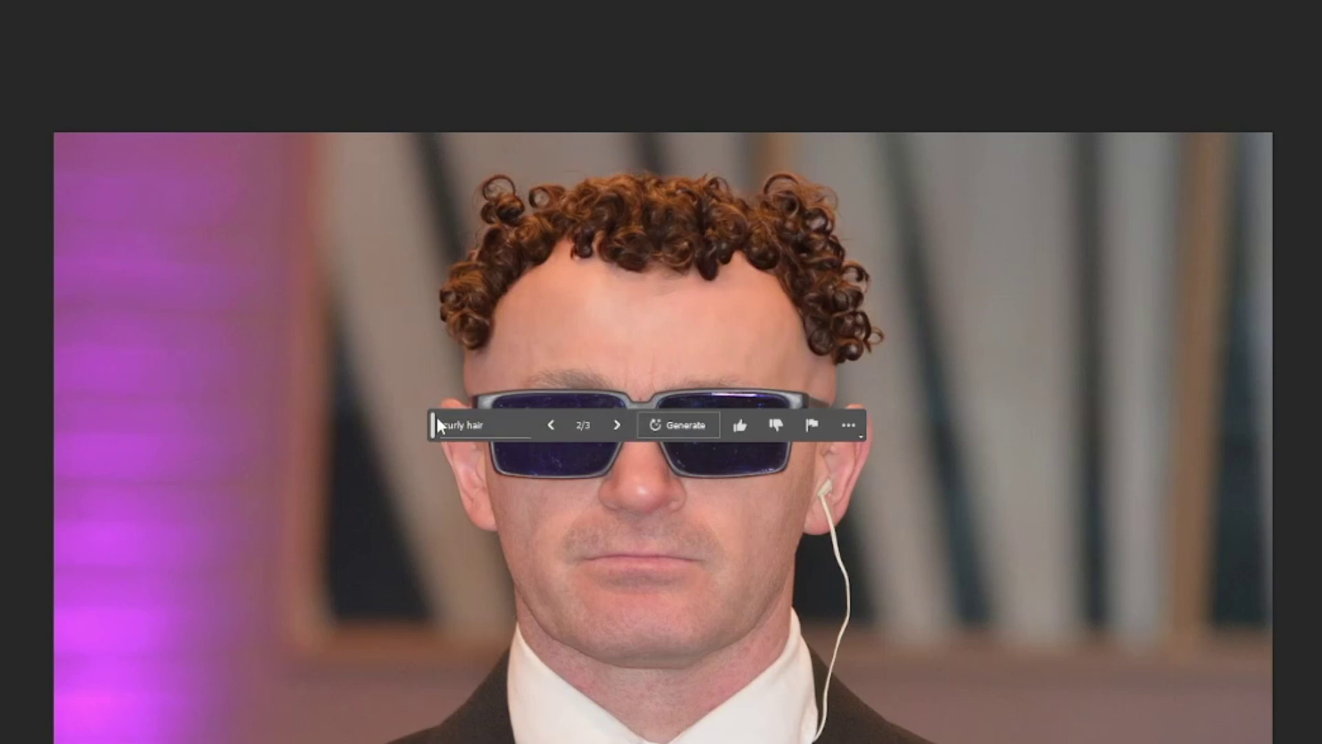
pyautogui.moveTo(435, 425); pyautogui.dragTo(971, 529)
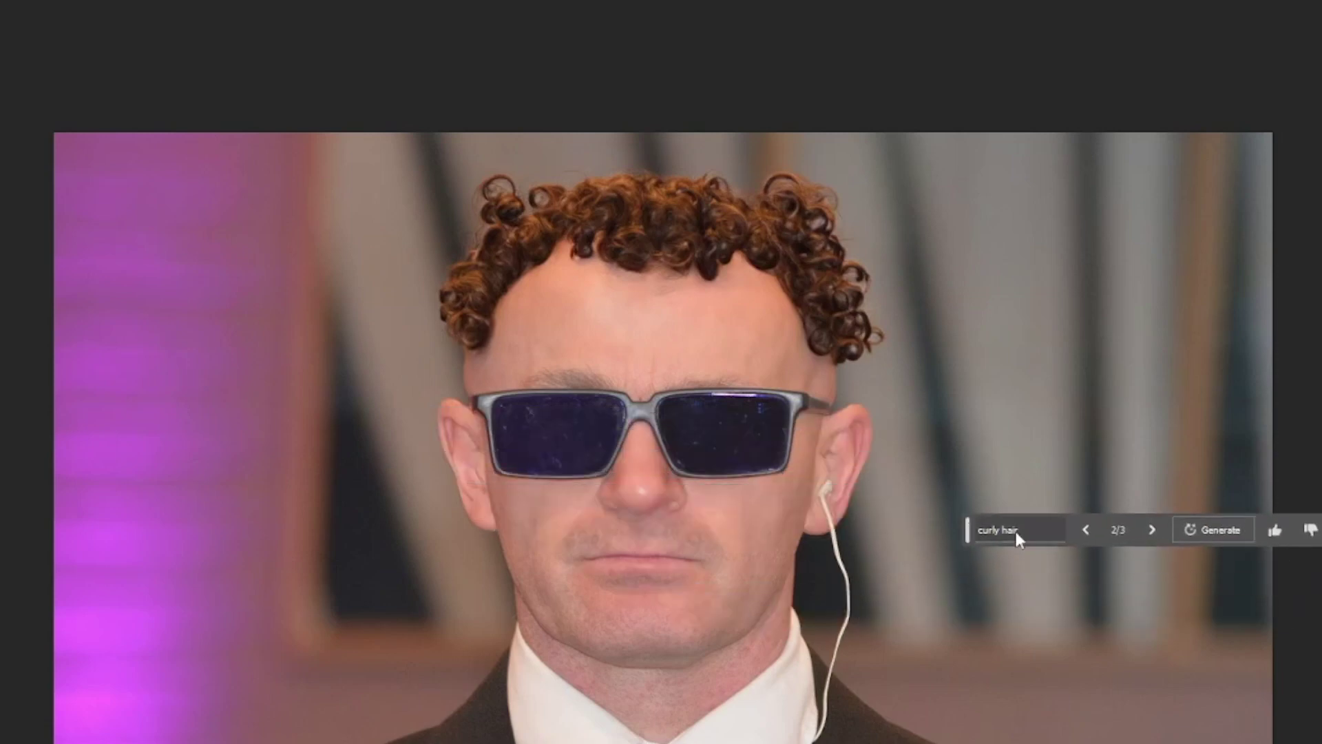
# - Regenerate the man's hair with the prompt 'messy hair'
pyautogui.click(1030, 532)
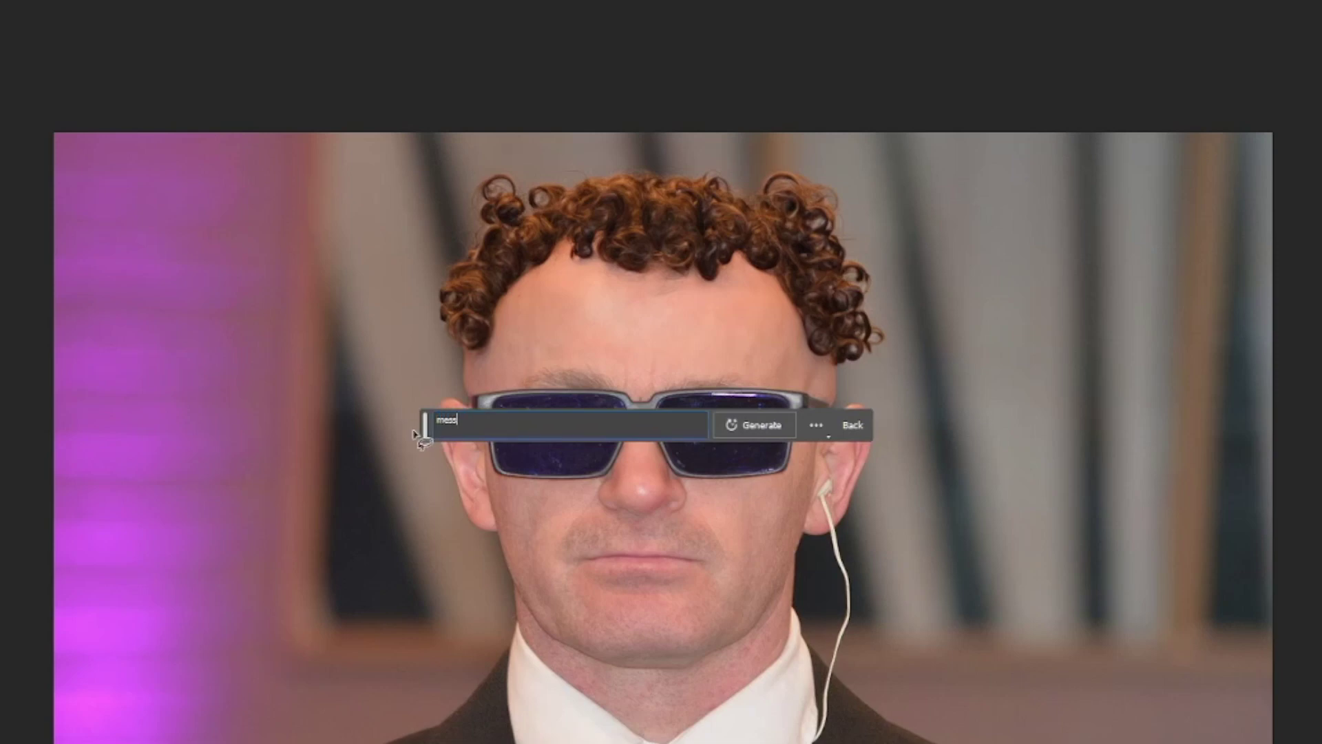
pyautogui.write('messy hair')
pyautogui.press('Return')
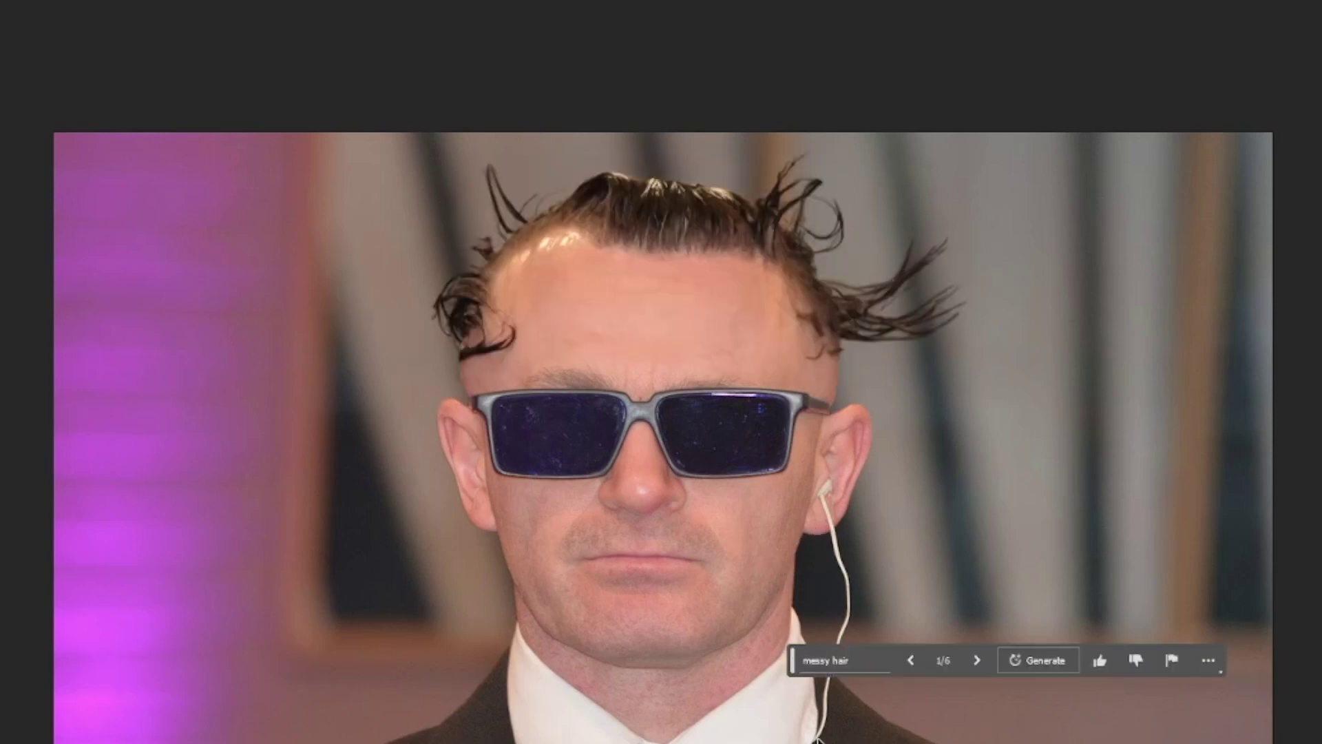
# - Browse back and forth through the messy and curly hair variations to compare them
pyautogui.click(977, 662)
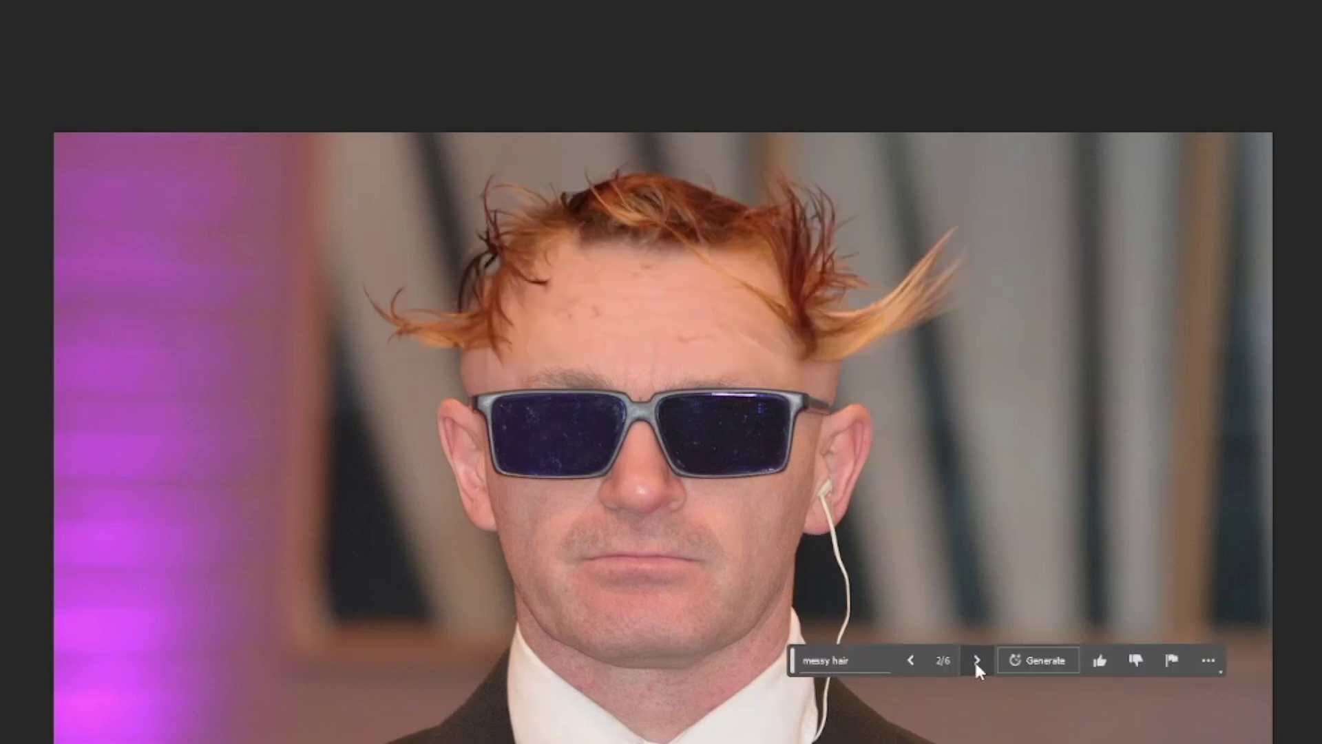
pyautogui.click(977, 661)
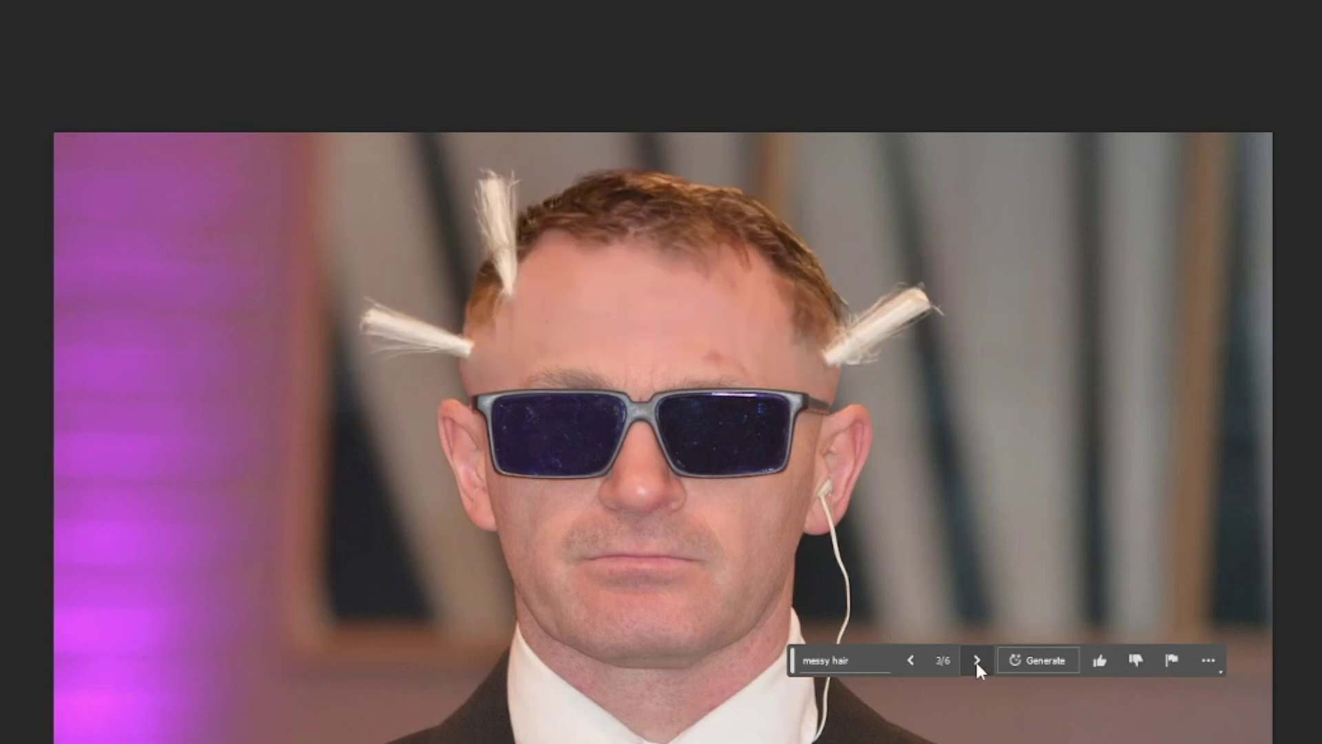
pyautogui.click(976, 662)
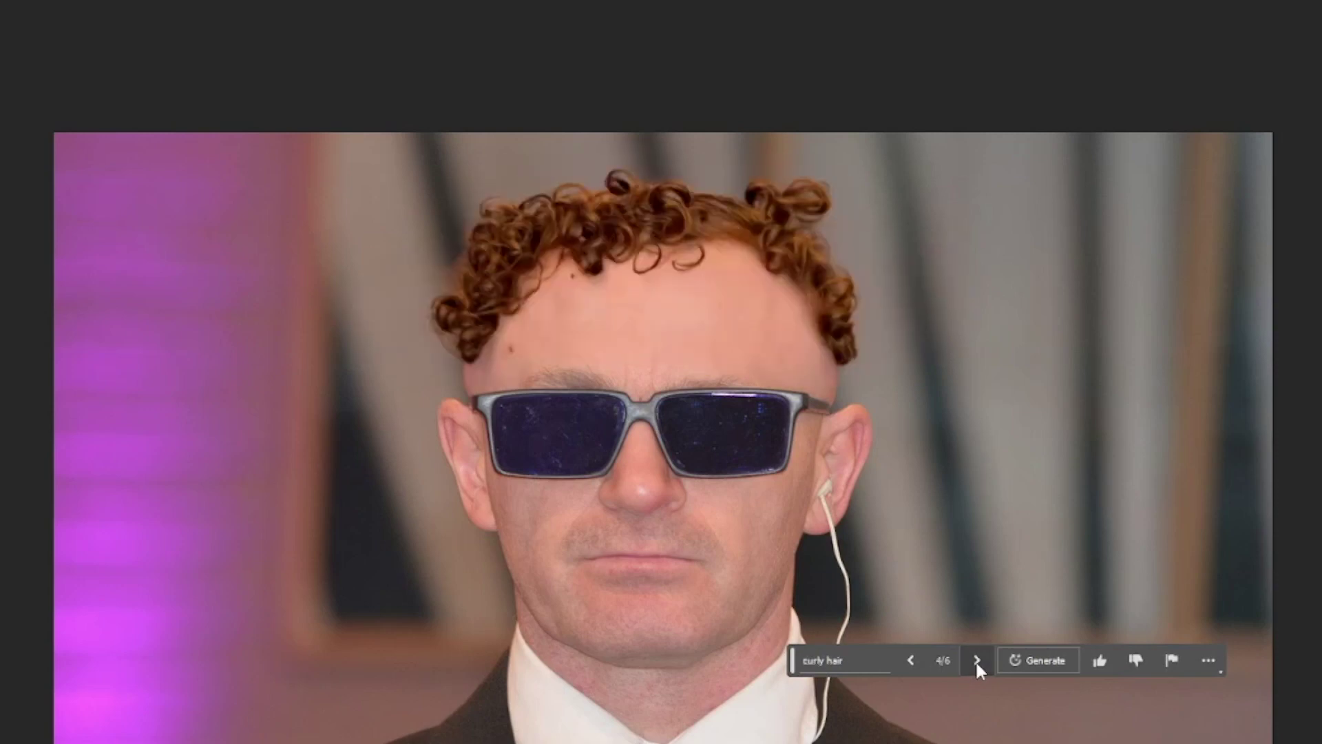
pyautogui.click(910, 660)
pyautogui.click(910, 660)
pyautogui.click(910, 659)
pyautogui.click(910, 660)
pyautogui.click(910, 660)
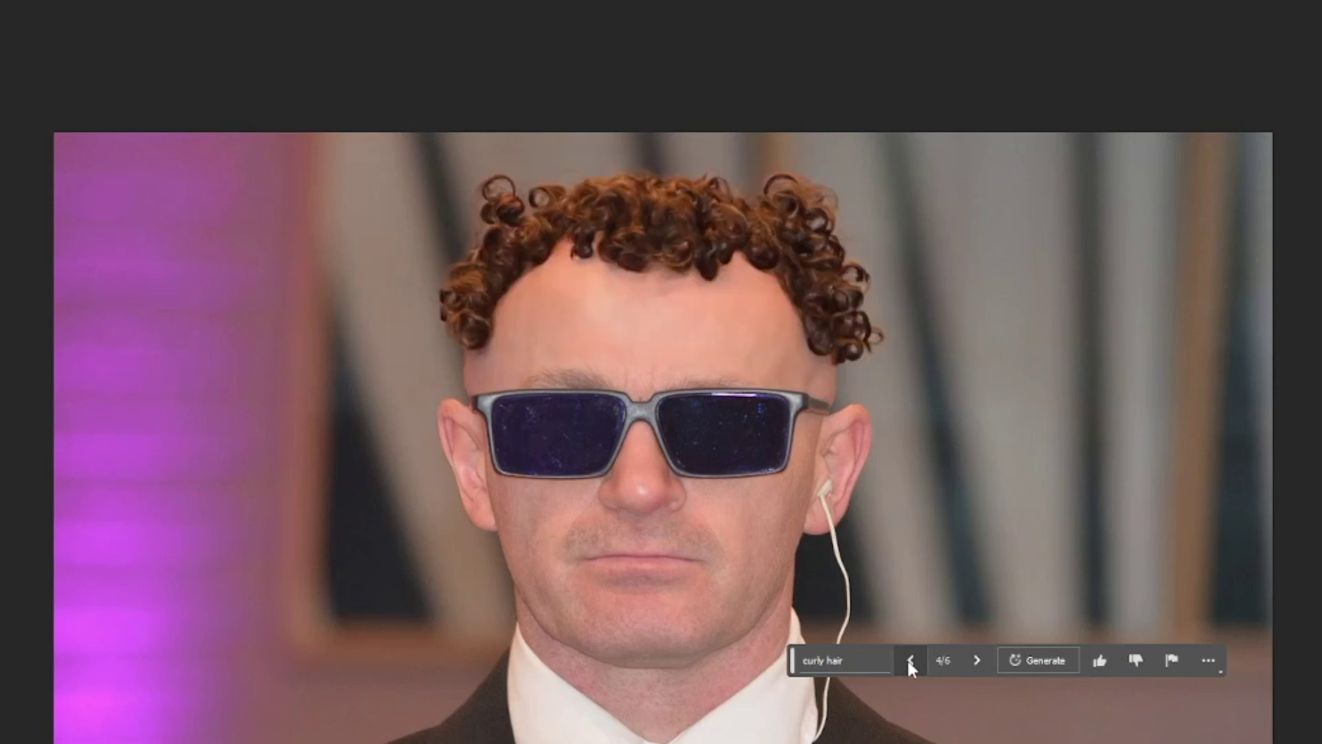
pyautogui.click(909, 659)
pyautogui.click(910, 660)
pyautogui.click(909, 660)
pyautogui.click(910, 660)
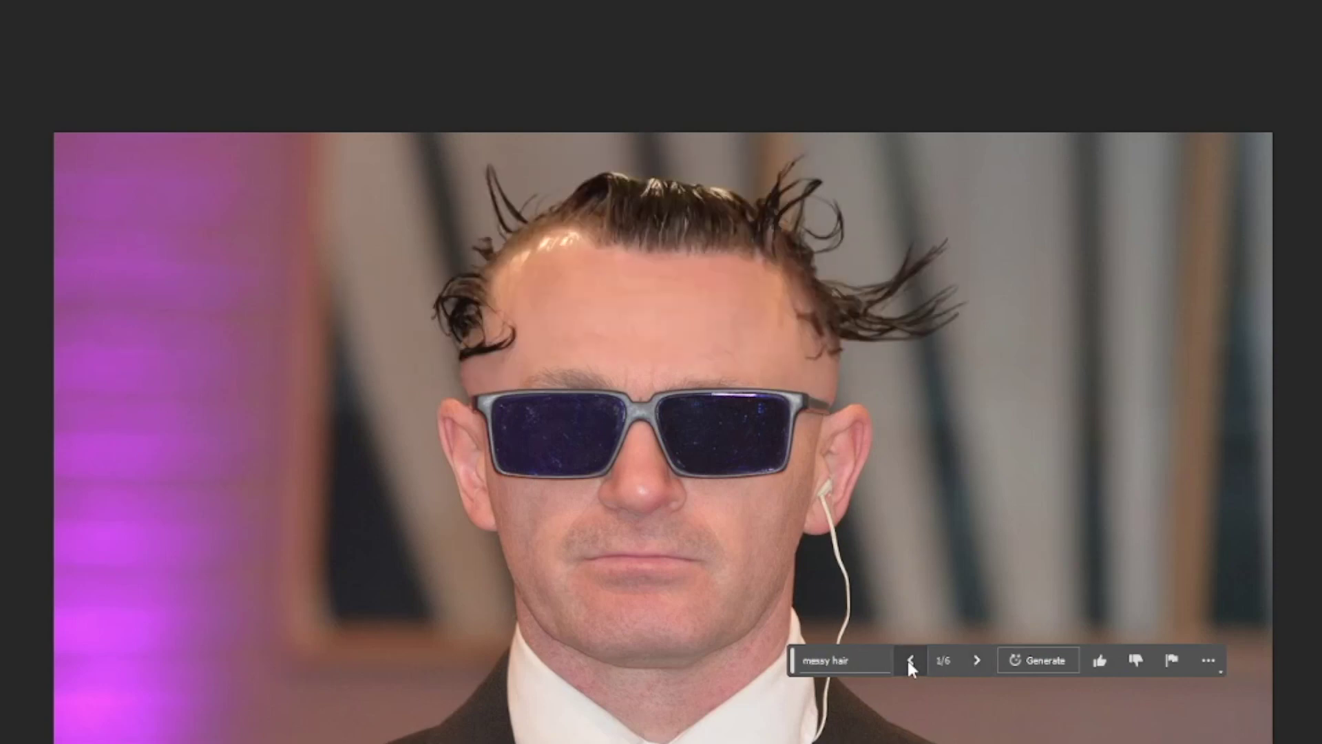
pyautogui.click(910, 660)
pyautogui.click(977, 660)
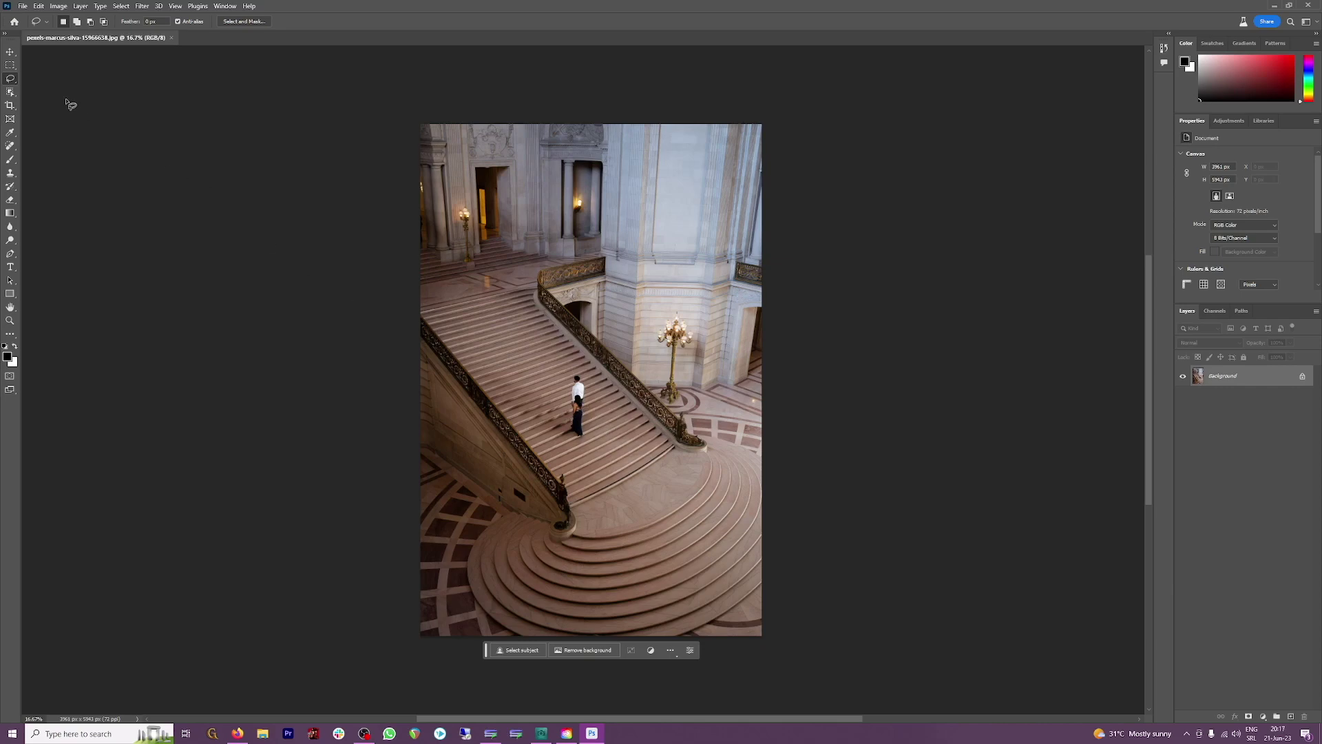
# - Lasso the couple on the stairs, generate 'remove', and browse the three variations
pyautogui.moveTo(569, 375); pyautogui.dragTo(586, 444)
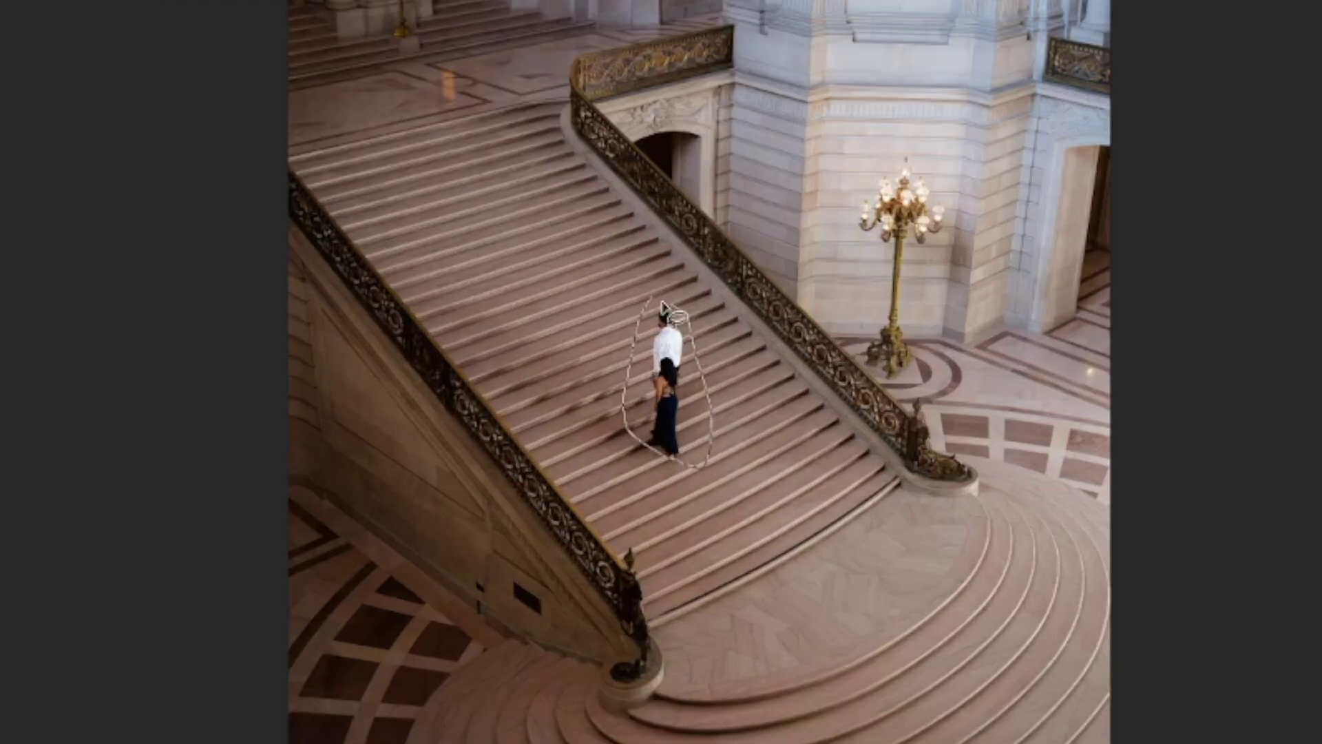
pyautogui.moveTo(662, 305); pyautogui.dragTo(650, 301)
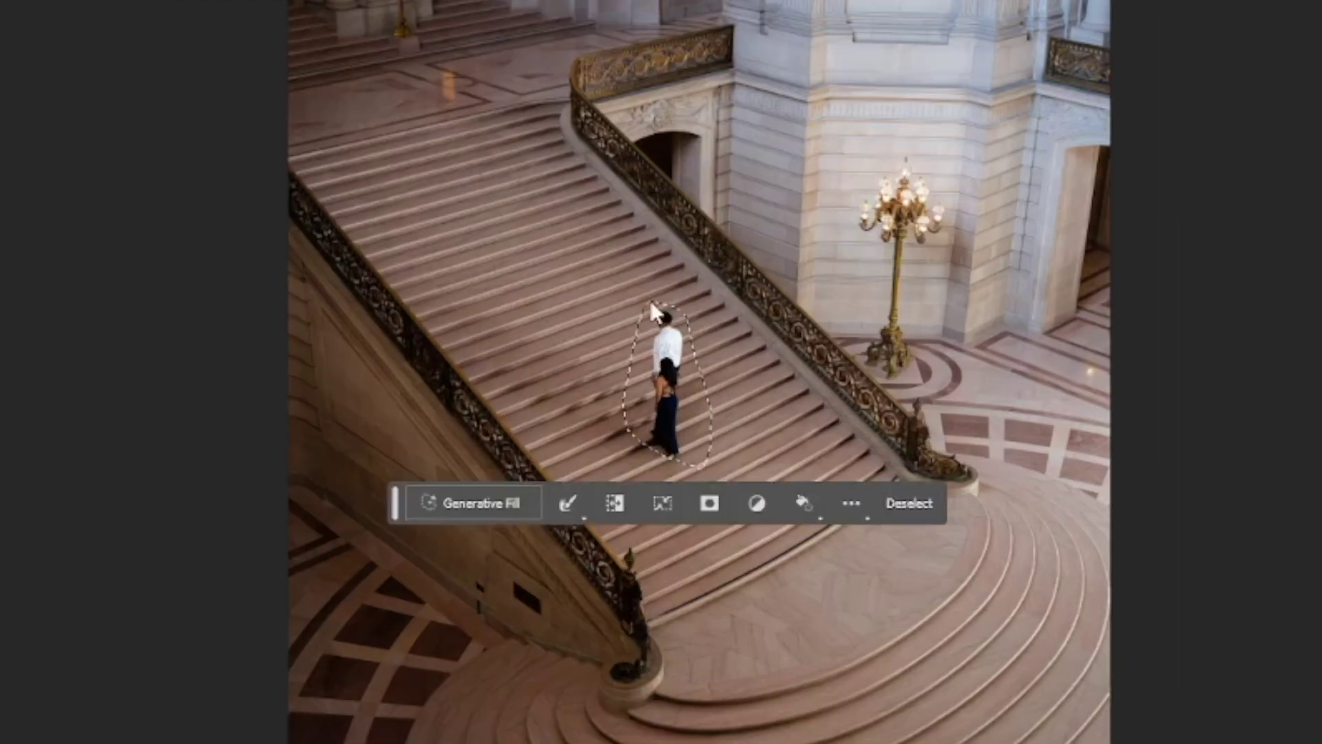
pyautogui.click(481, 504)
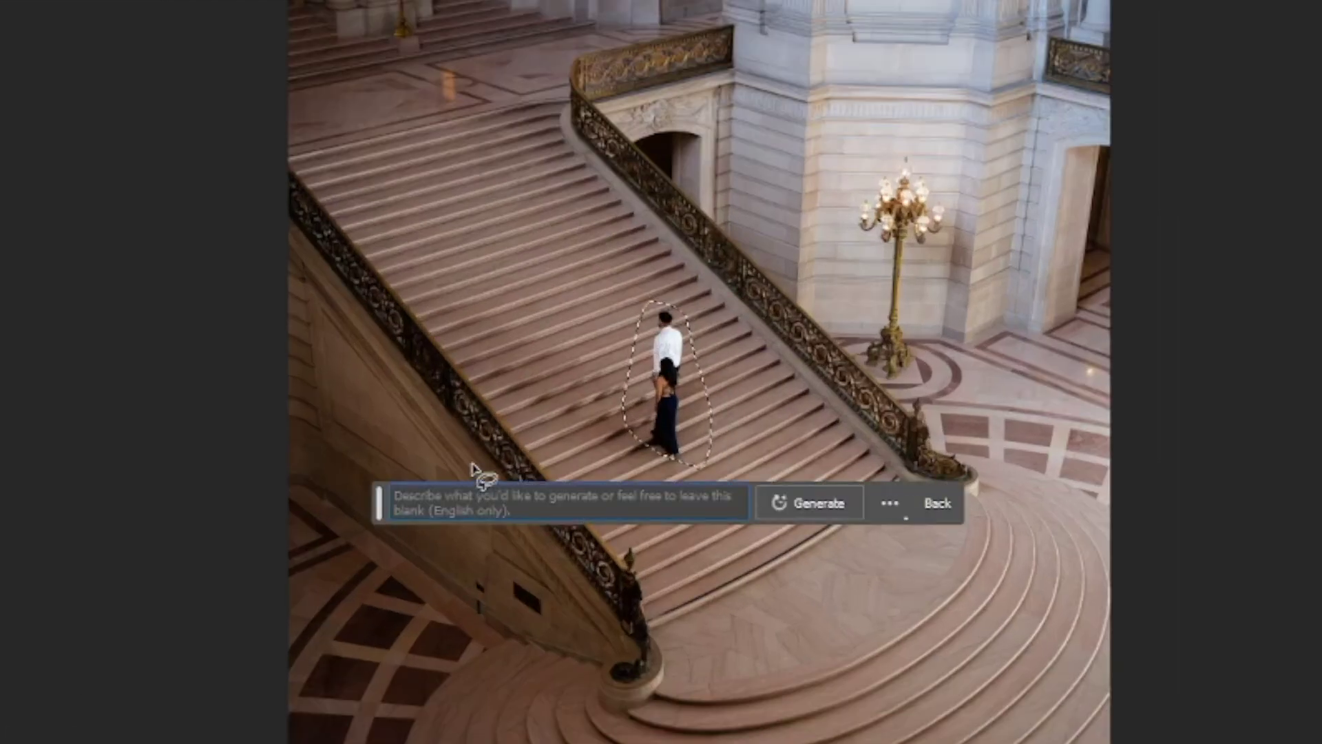
pyautogui.write('remove')
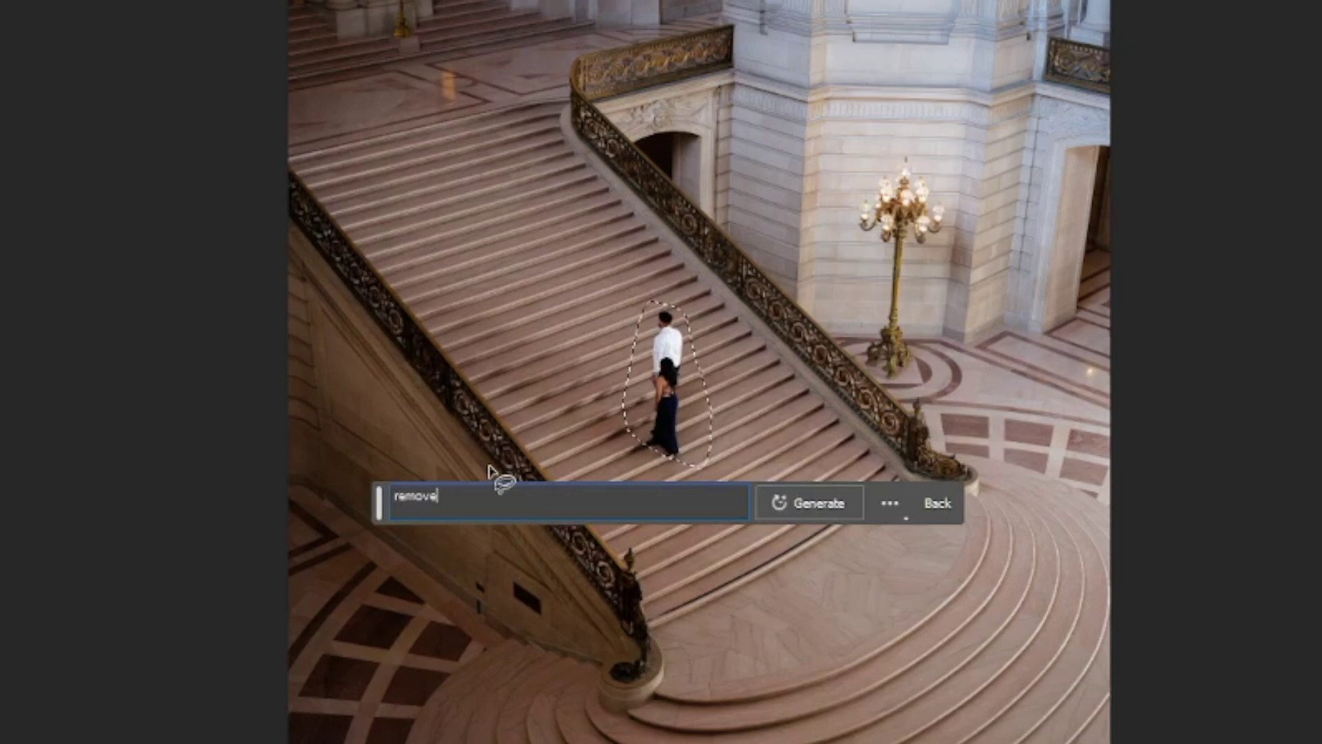
pyautogui.press('Return')
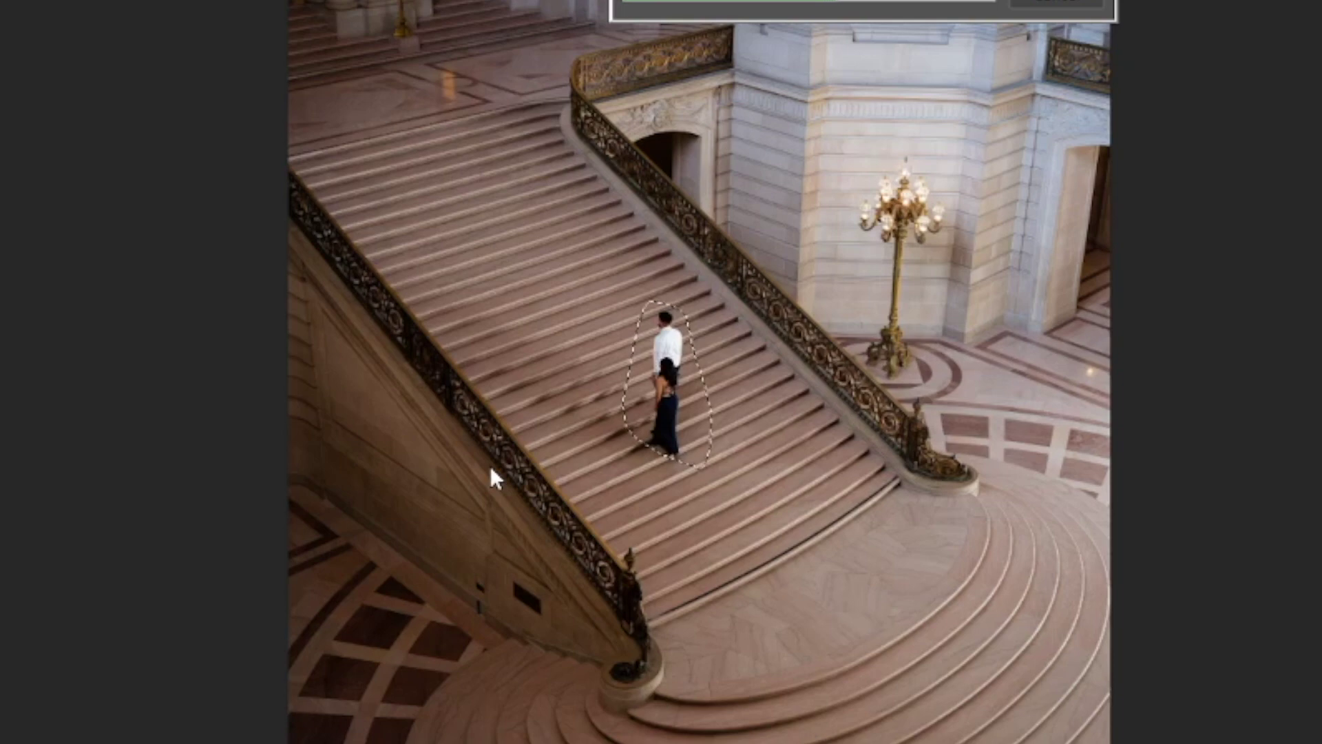
pyautogui.click(628, 506)
pyautogui.click(628, 506)
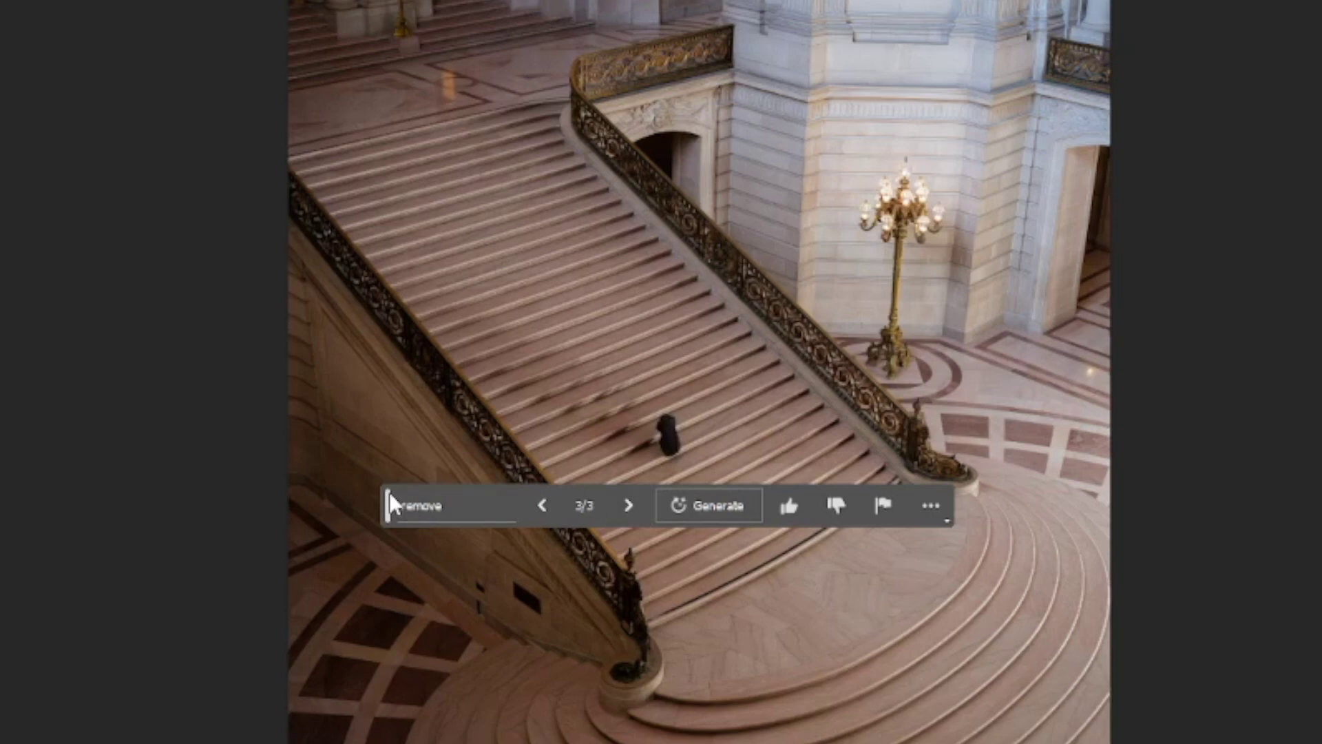
pyautogui.moveTo(387, 502); pyautogui.dragTo(1085, 727)
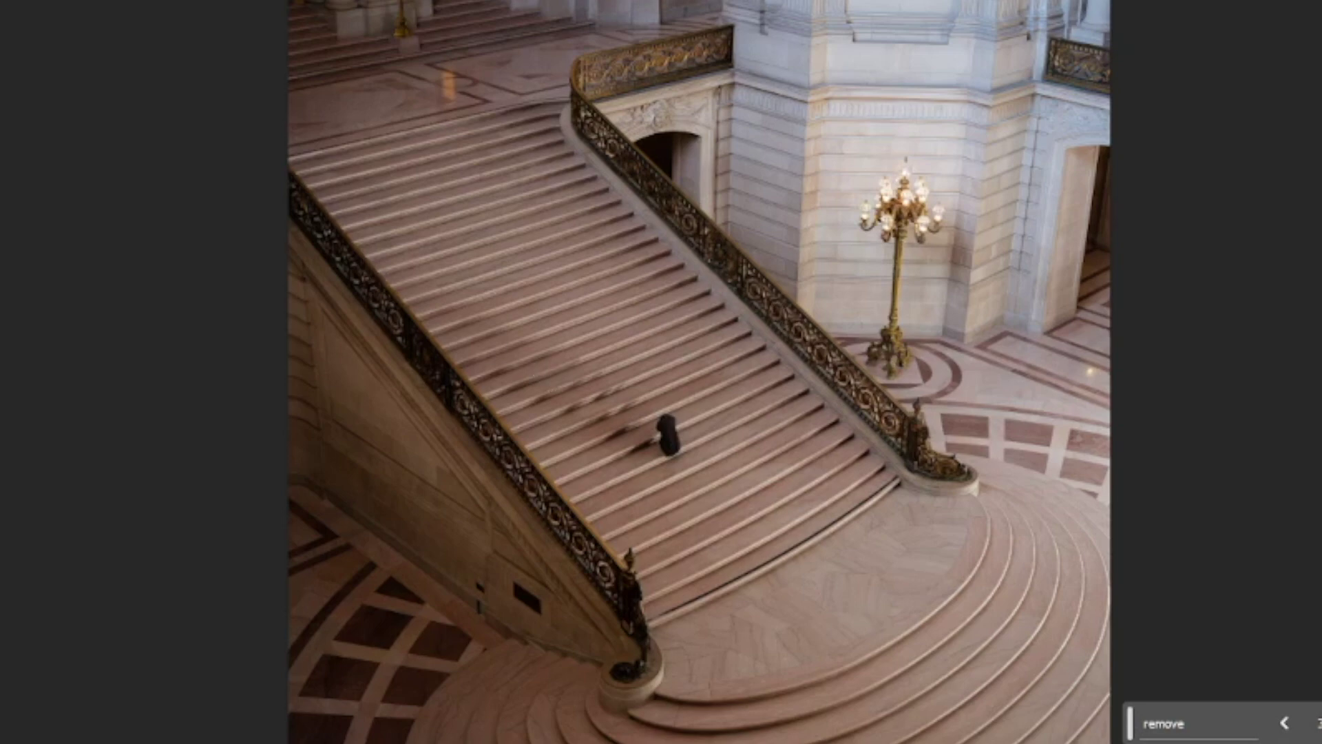
# - Lasso the leftover dark figure and generate 'remove' over it
pyautogui.moveTo(628, 399); pyautogui.dragTo(663, 475)
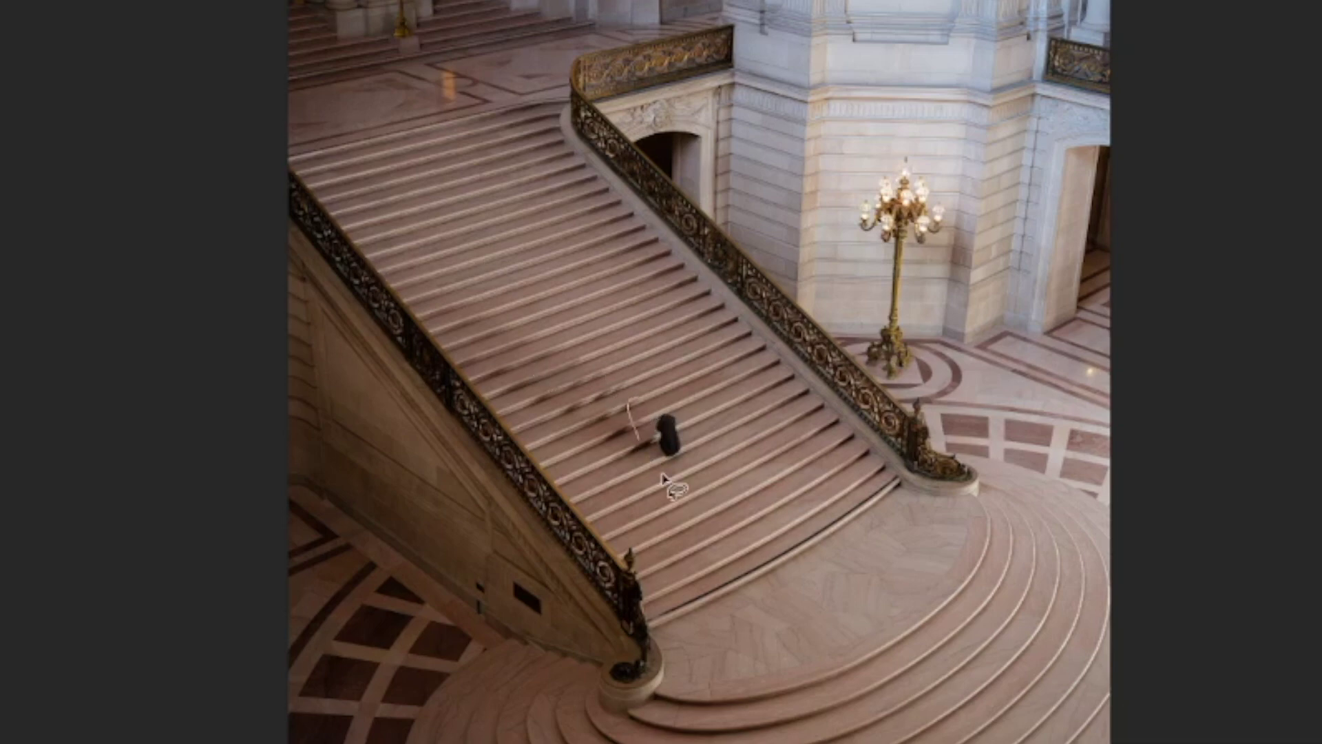
pyautogui.moveTo(711, 438); pyautogui.dragTo(631, 399)
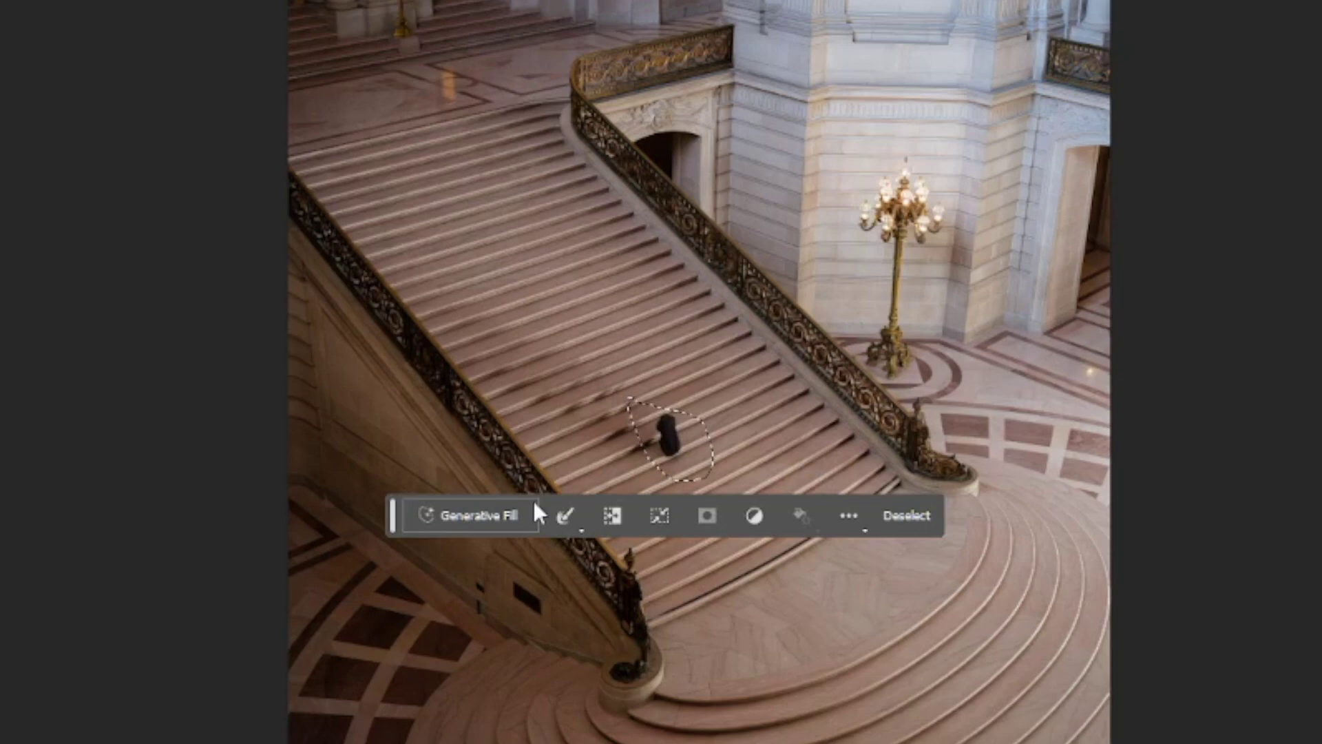
pyautogui.click(530, 509)
pyautogui.write('remove')
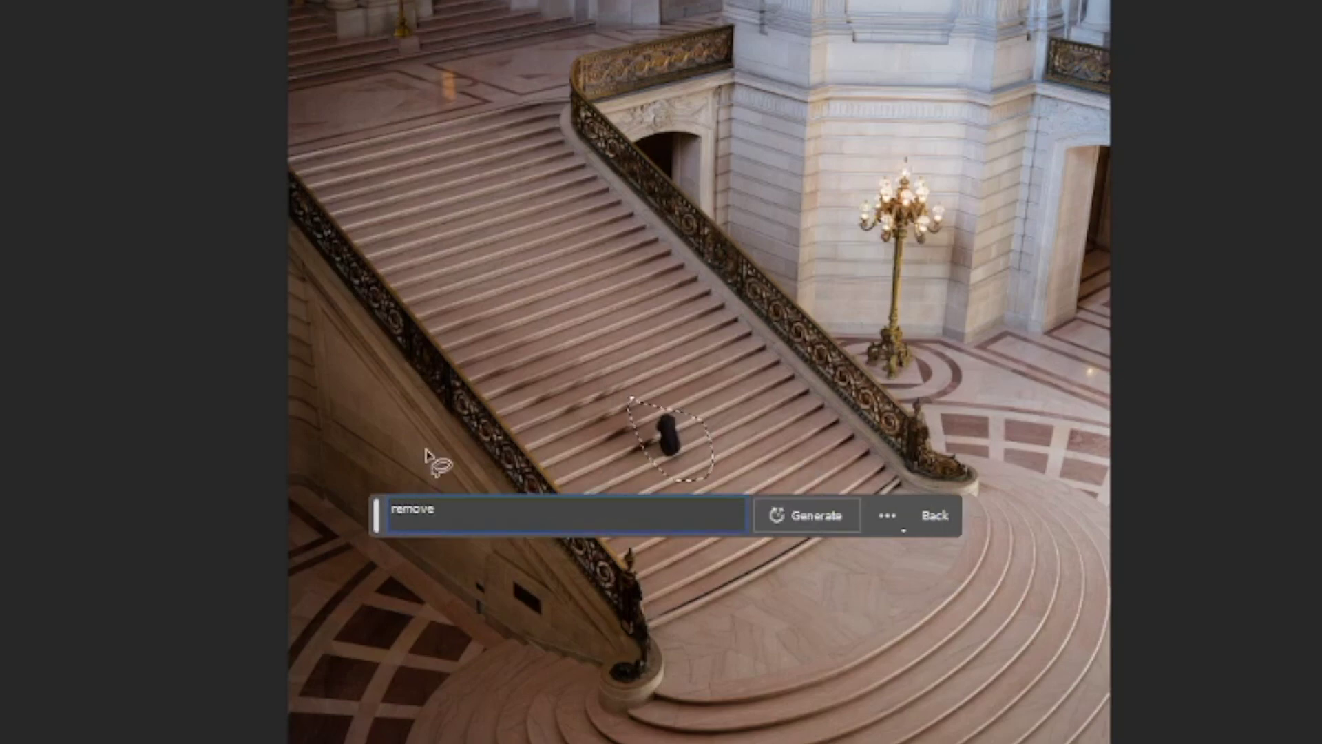
pyautogui.press('Return')
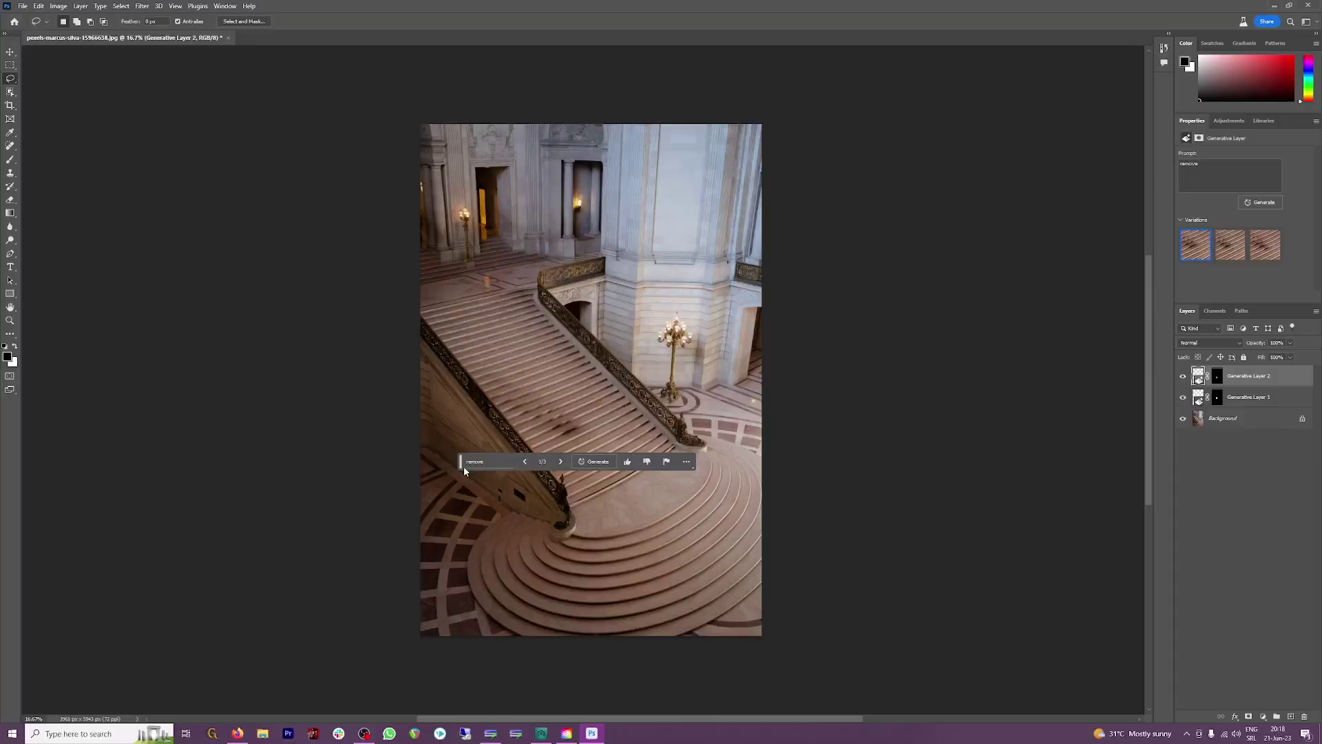
pyautogui.moveTo(464, 466); pyautogui.dragTo(800, 554)
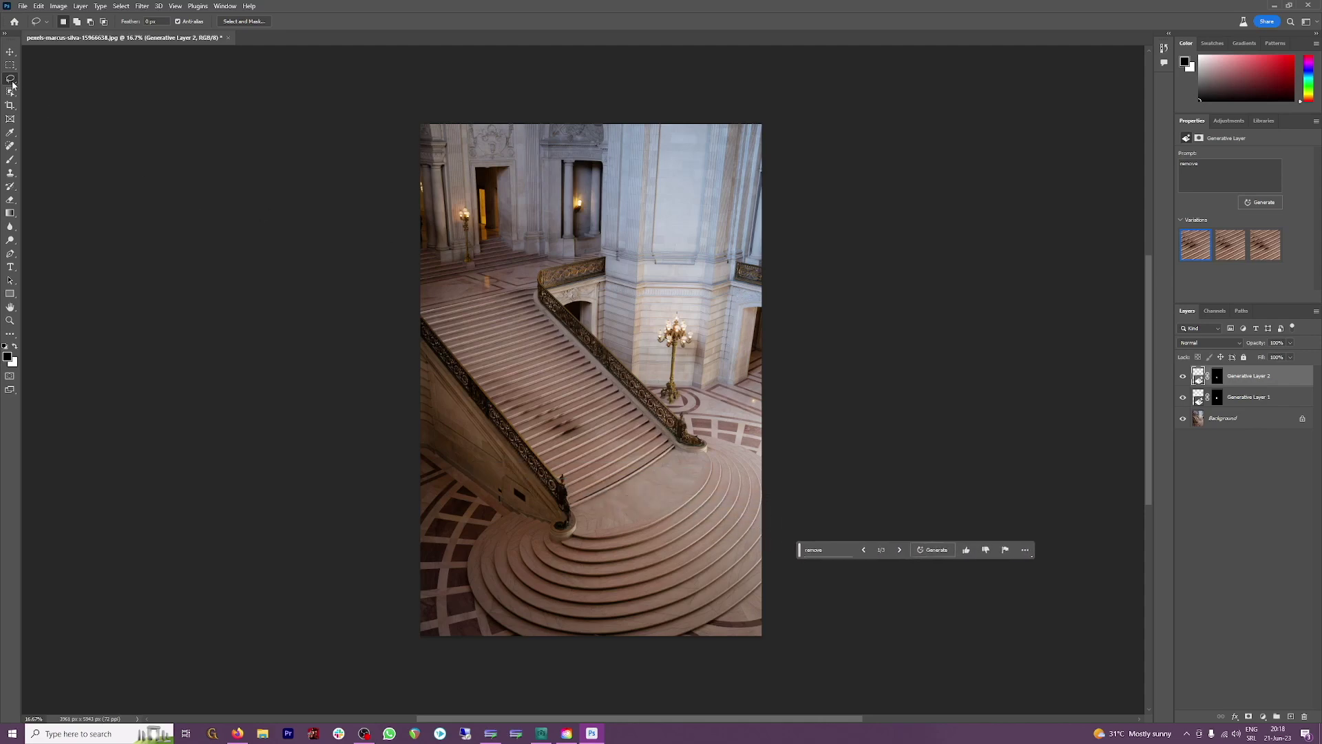
# - Lasso an area on the curved lower steps and generate an elephant with the prompt 'alephant'
pyautogui.click(658, 569)
pyautogui.moveTo(713, 516); pyautogui.dragTo(686, 577)
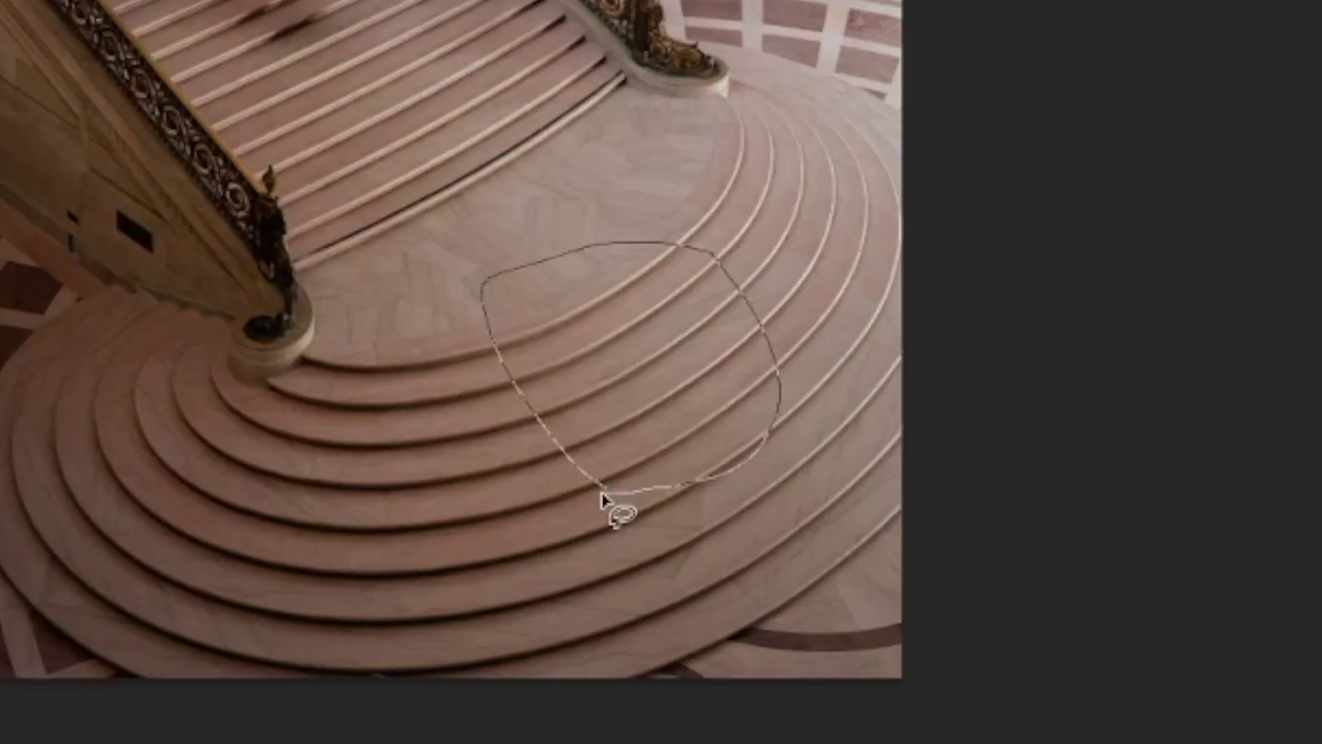
pyautogui.moveTo(601, 497); pyautogui.dragTo(602, 495)
pyautogui.click(419, 540)
pyautogui.write('a')
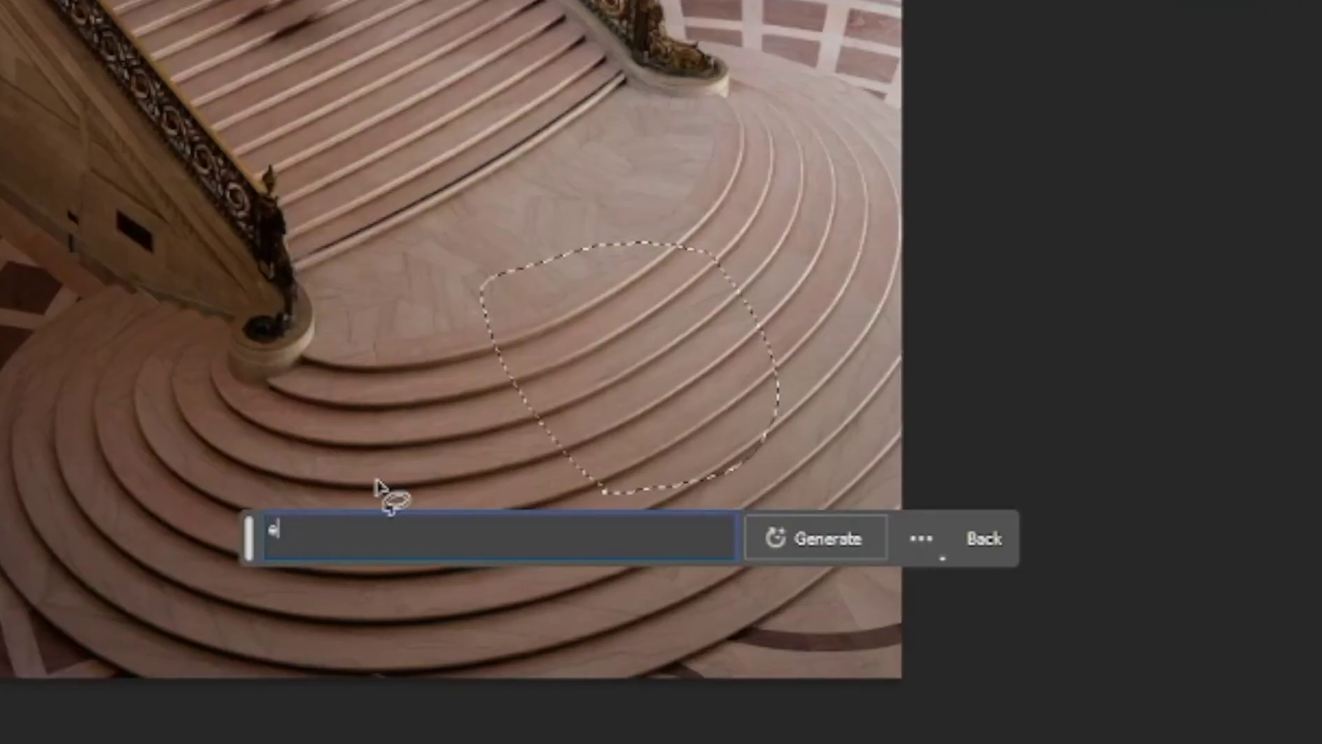
pyautogui.write('lephant')
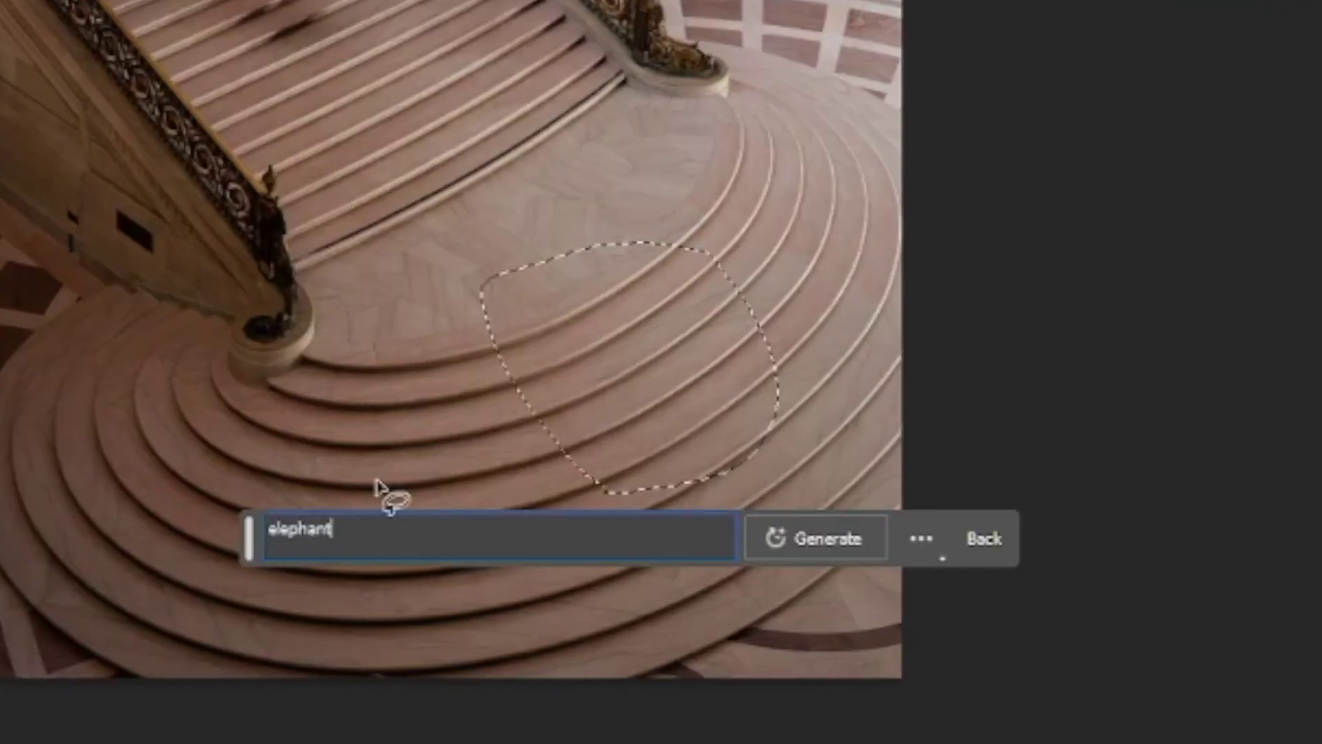
pyautogui.press('Return')
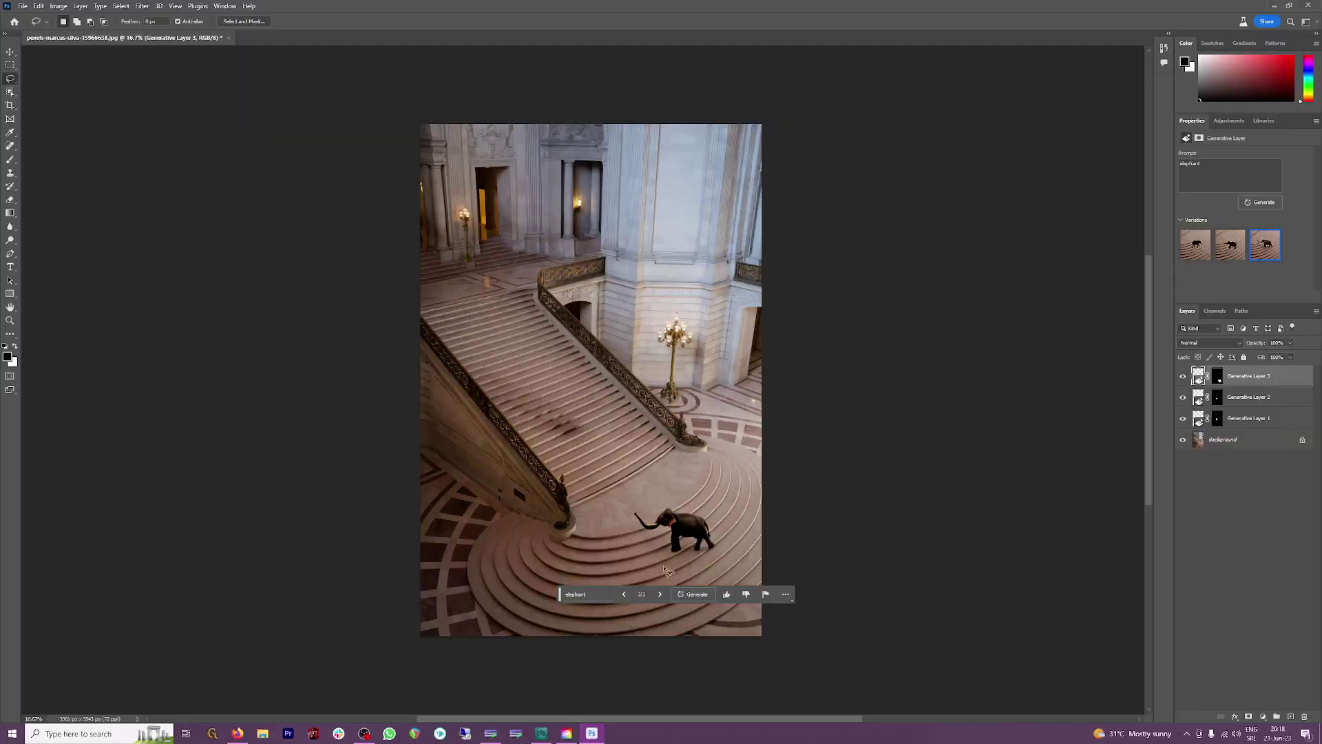
pyautogui.moveTo(562, 596); pyautogui.dragTo(791, 568)
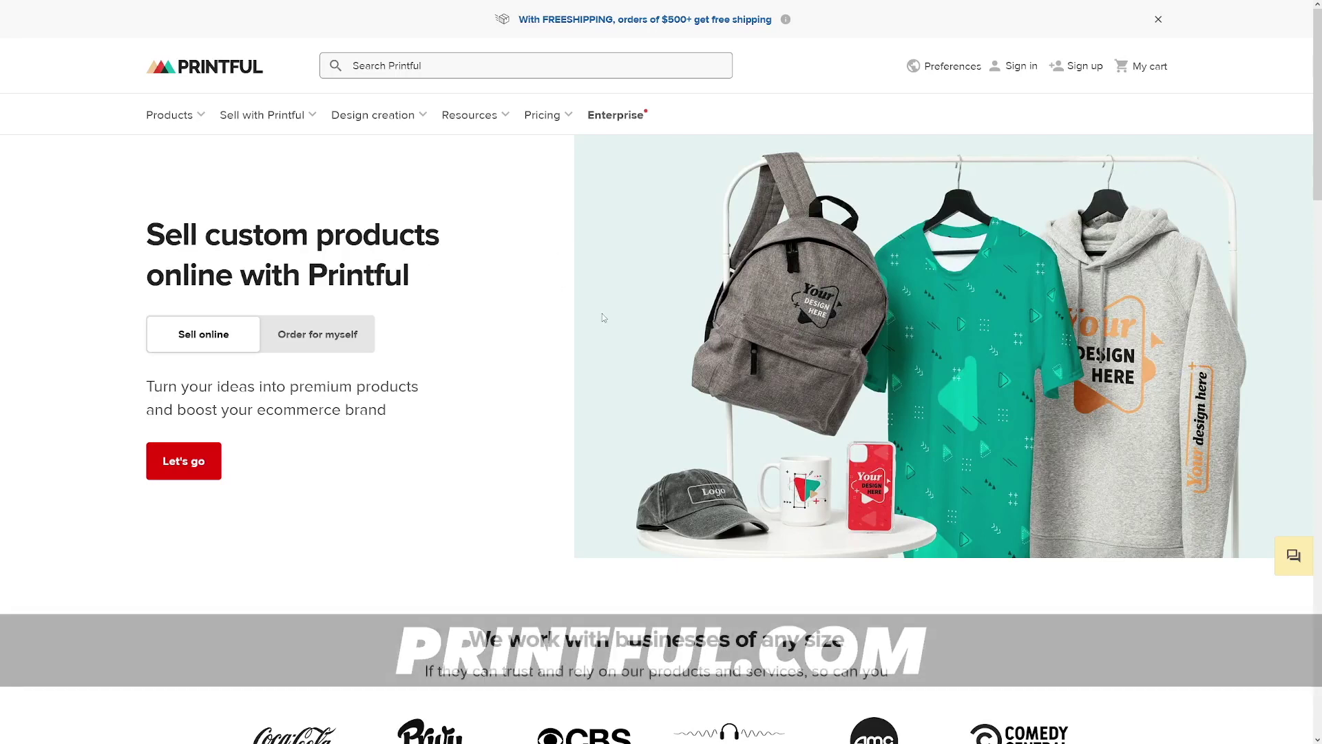
# - Scroll to Printful's profit calculator and step through five products' estimated annual profits
pyautogui.scroll(-5, 603, 318)
pyautogui.scroll(-3, 604, 317)
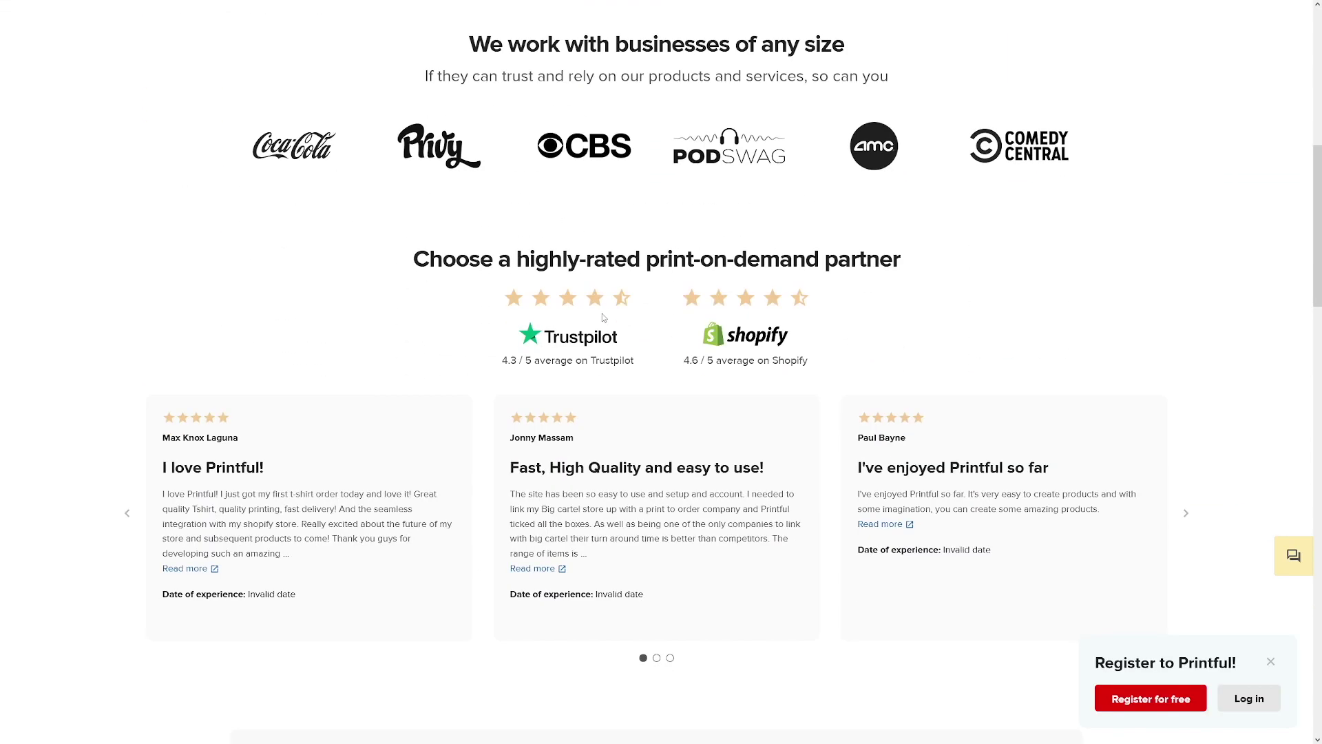
pyautogui.scroll(-14, 628, 396)
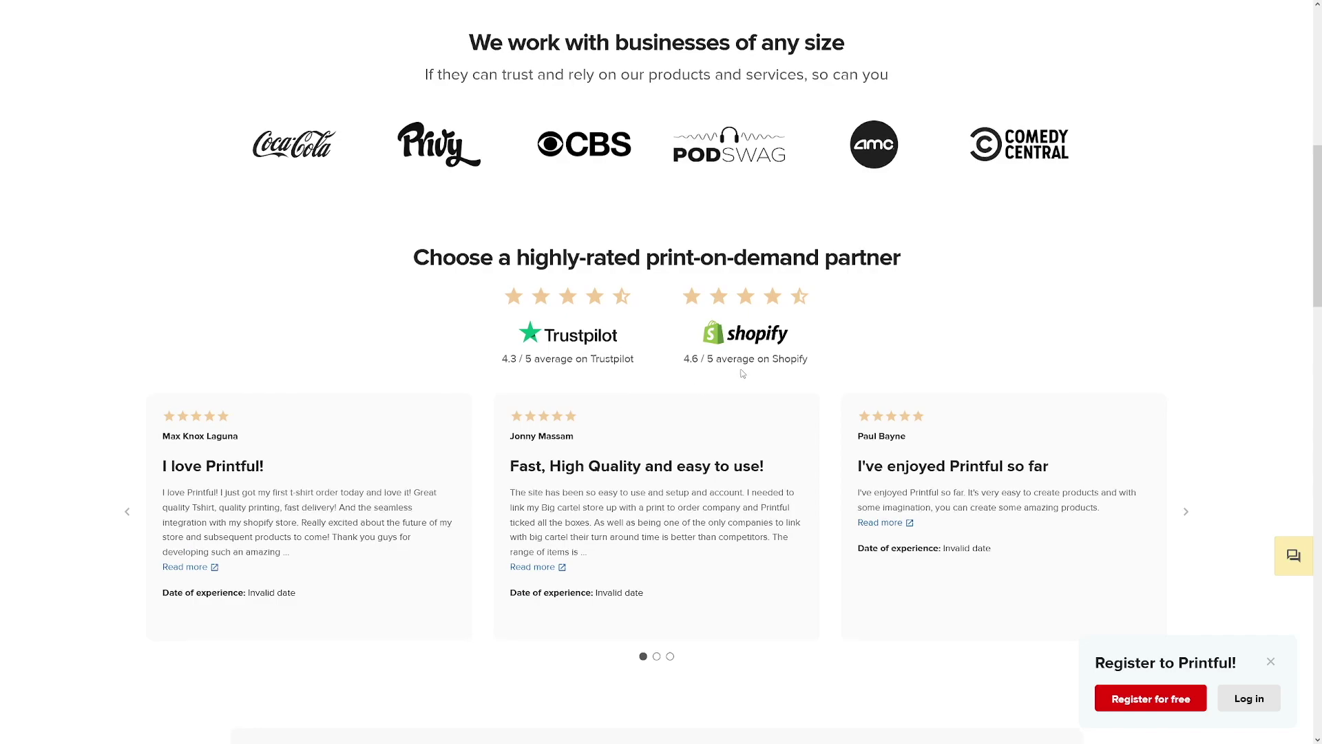
pyautogui.scroll(-10, 743, 373)
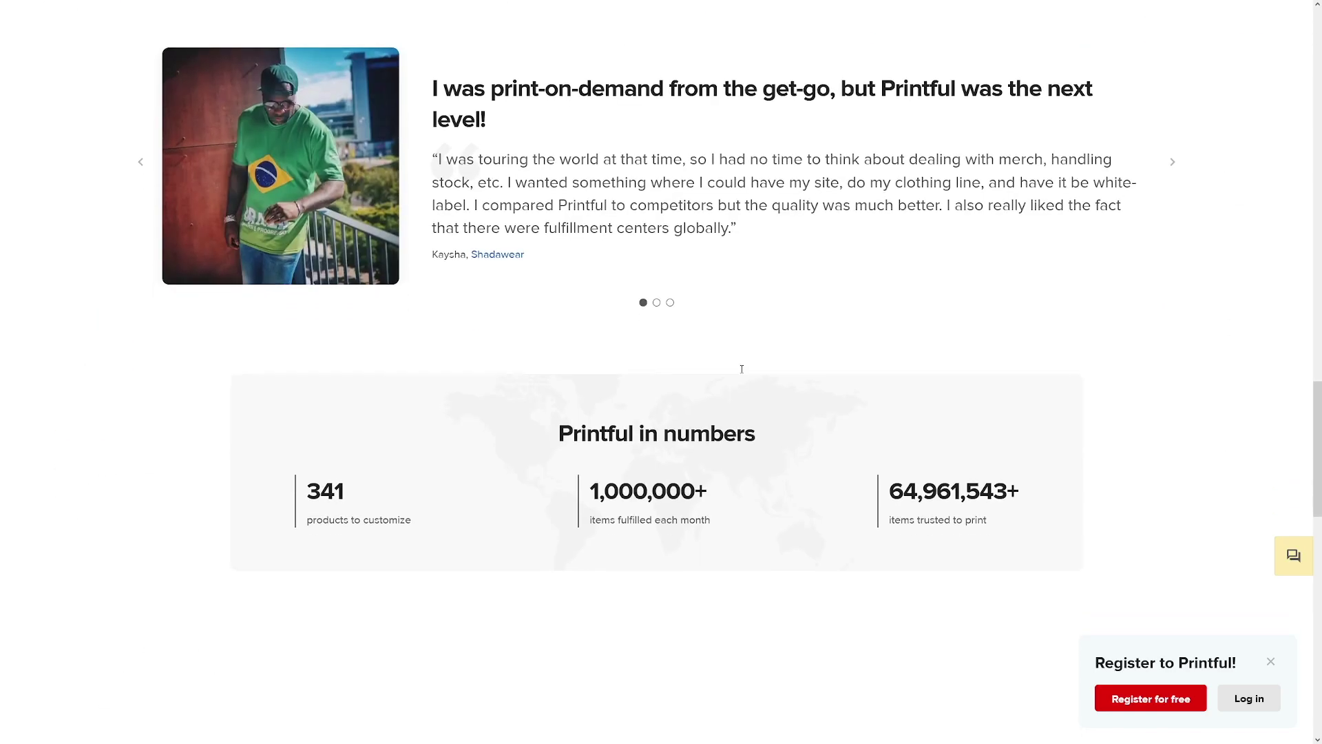
pyautogui.scroll(1, 753, 370)
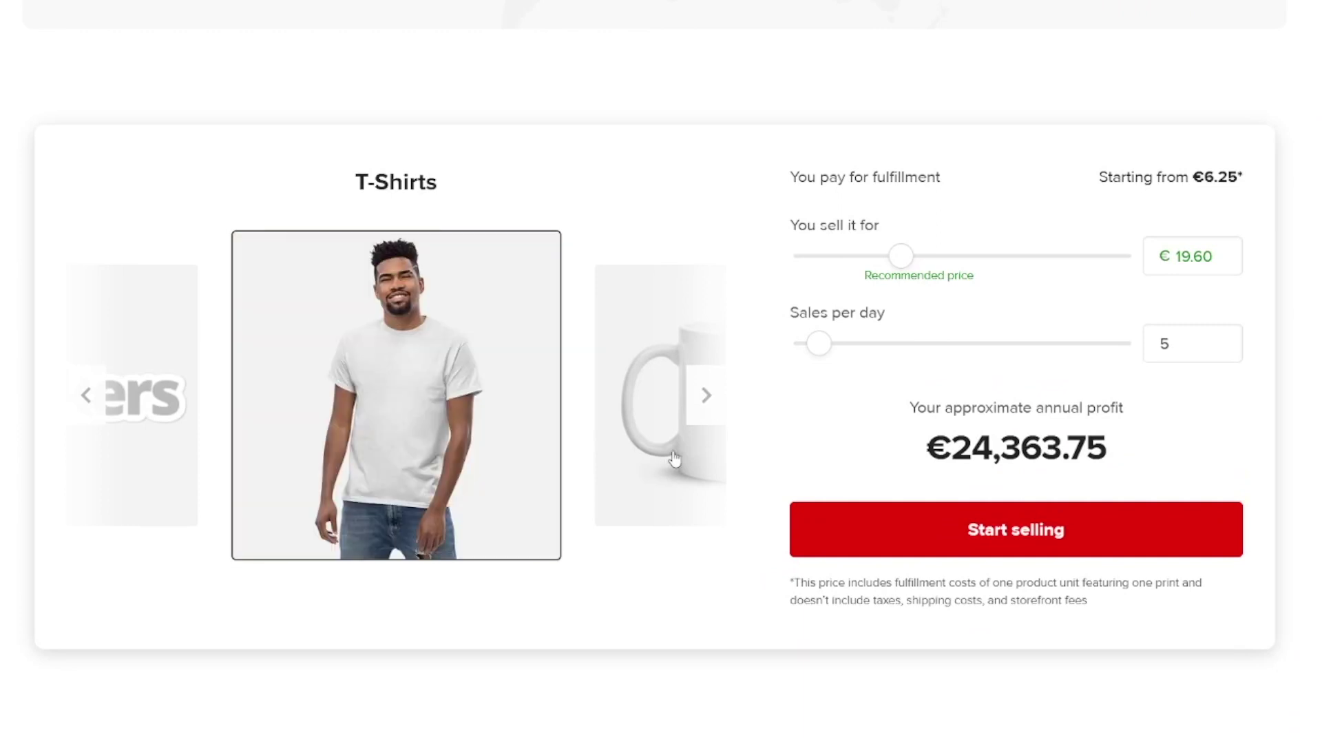
pyautogui.click(699, 410)
pyautogui.click(706, 414)
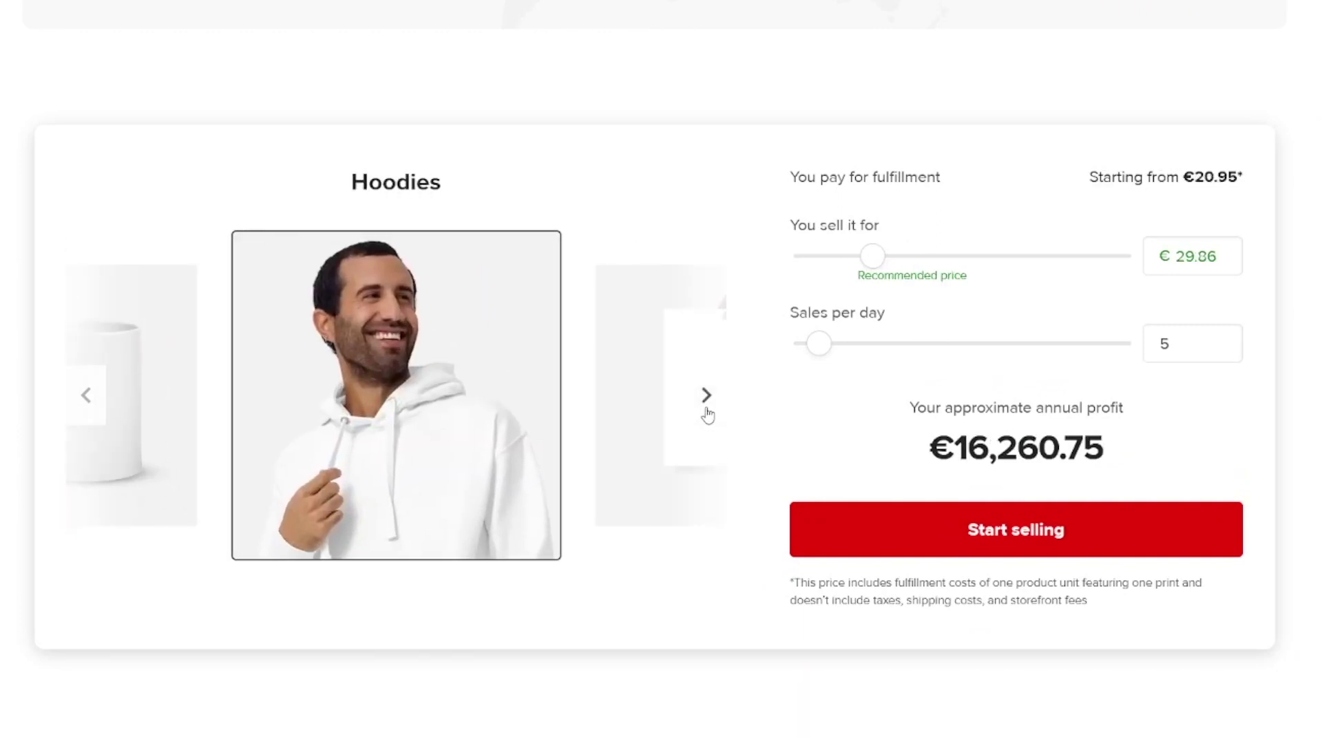
pyautogui.click(707, 412)
pyautogui.click(705, 411)
pyautogui.click(701, 413)
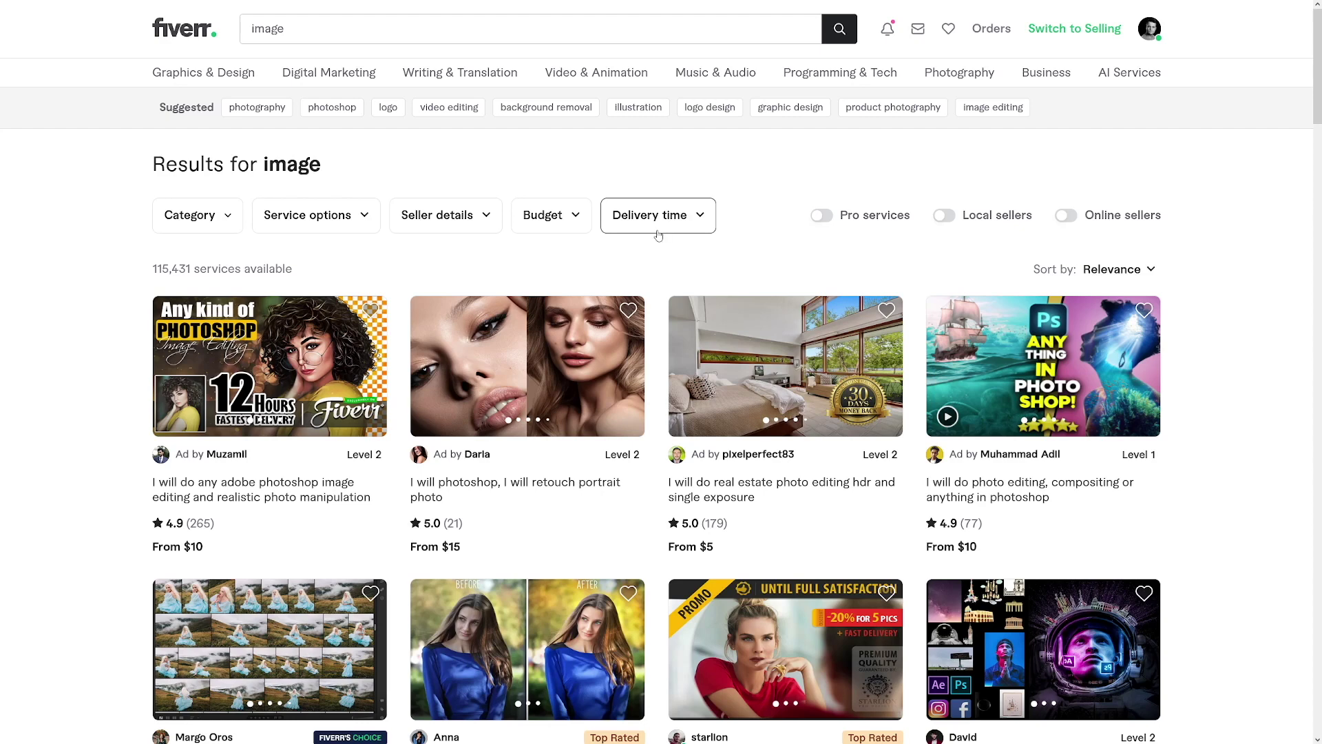
# - Scroll through Fiverr's photo-editing gigs listed for 'image'
pyautogui.scroll(-1, 658, 235)
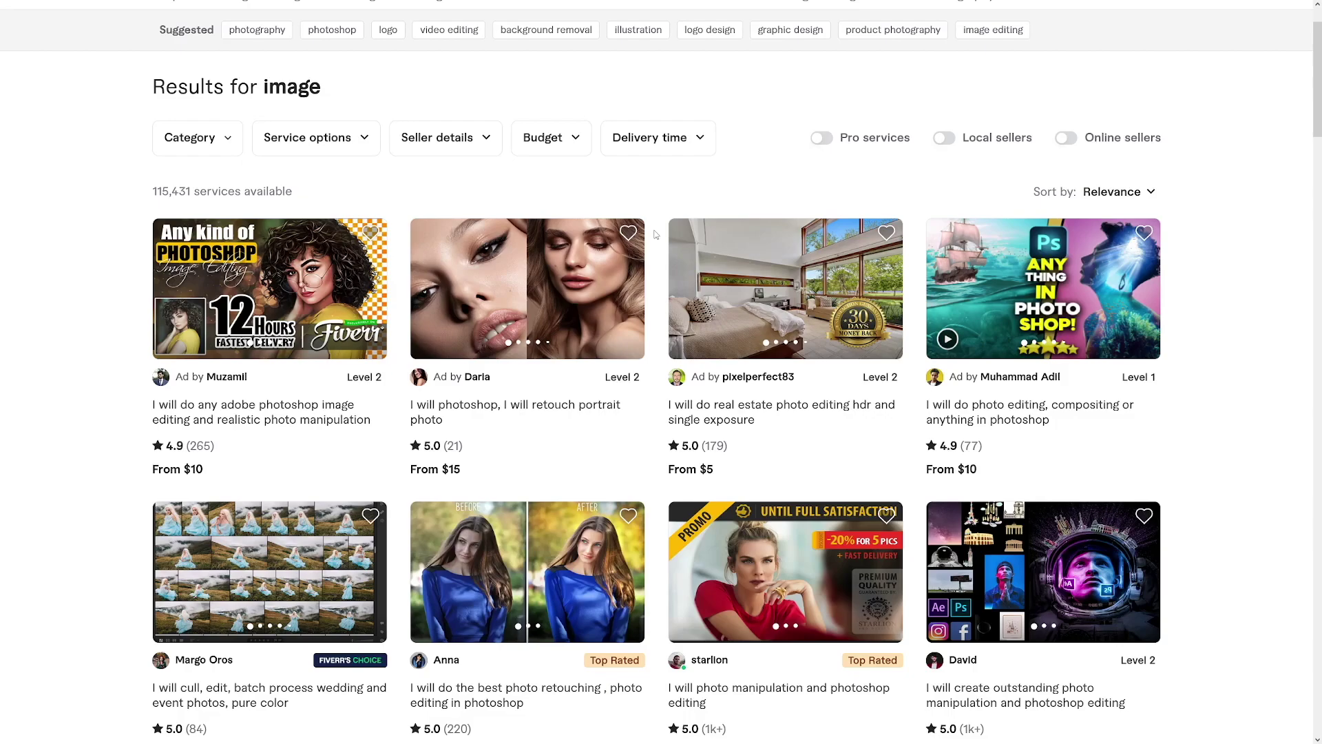
pyautogui.scroll(-4, 655, 235)
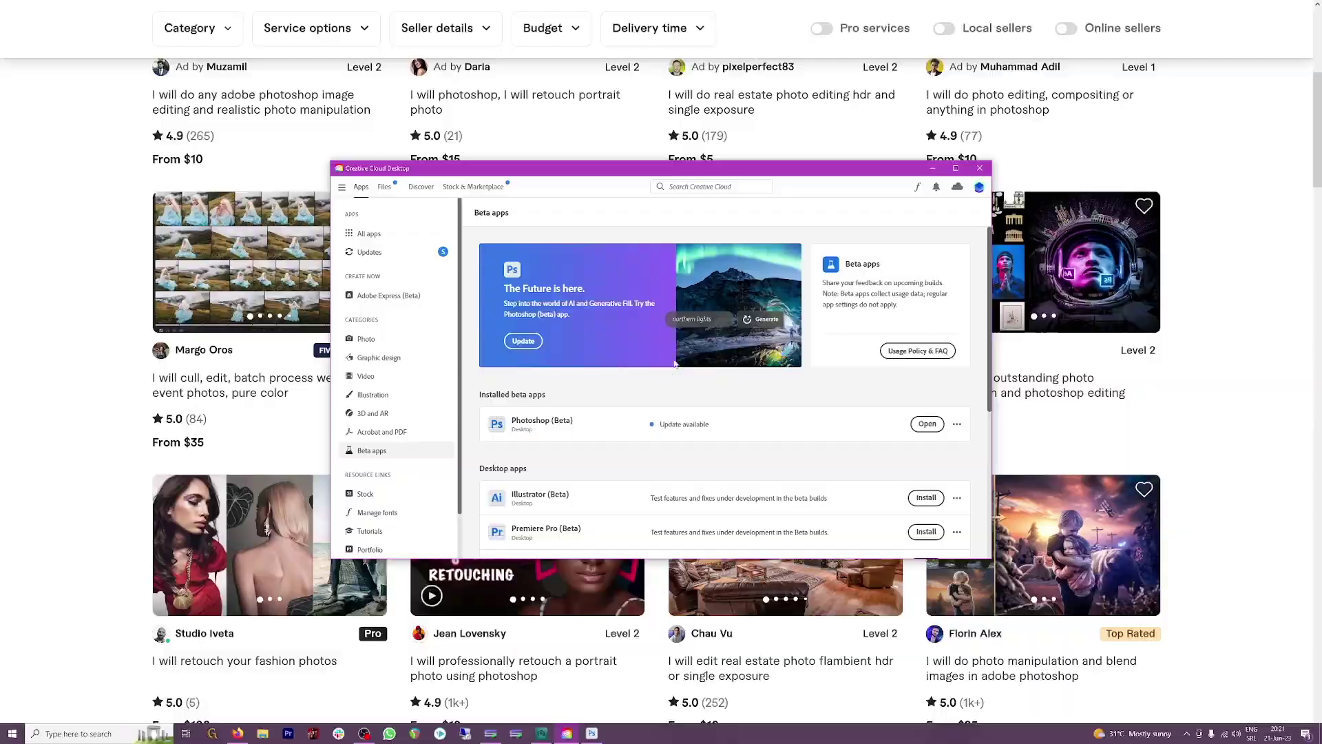
# - Maximize Creative Cloud Desktop, view All apps, then switch to Beta apps
pyautogui.click(957, 169)
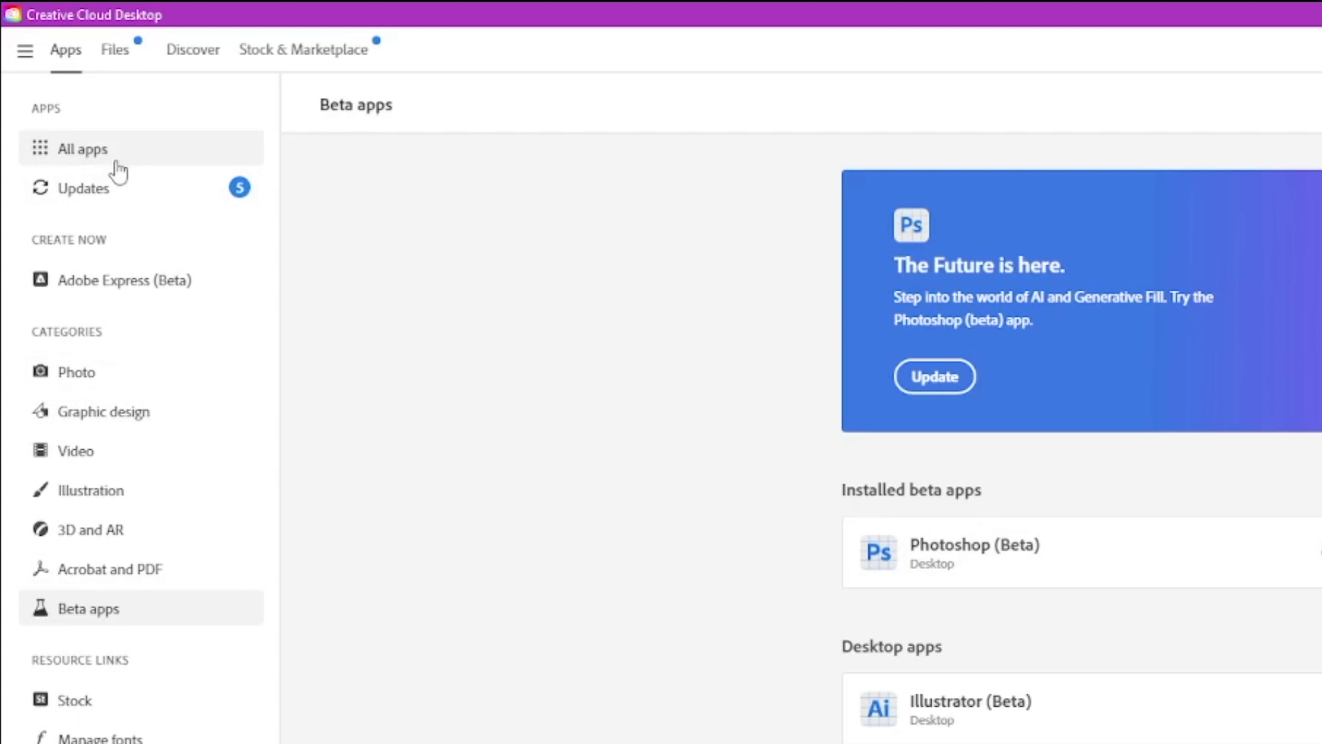
pyautogui.click(118, 170)
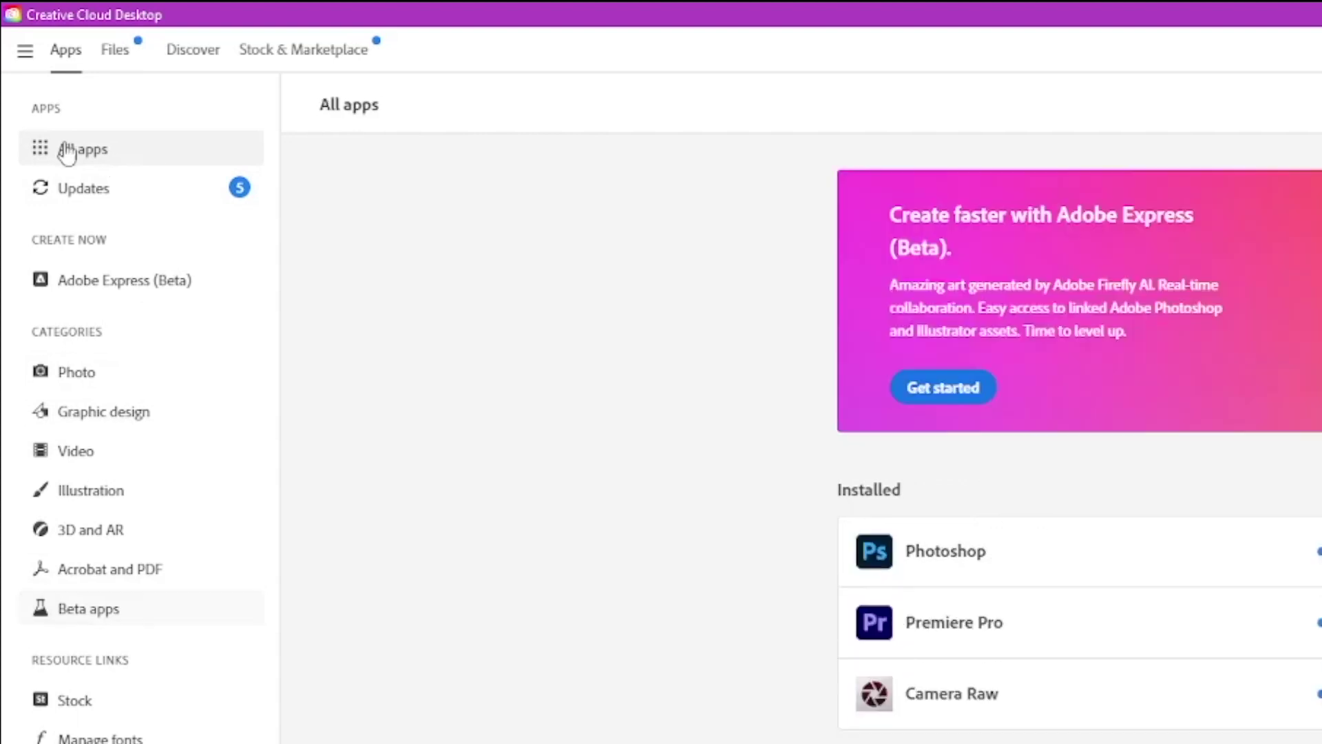
pyautogui.click(90, 623)
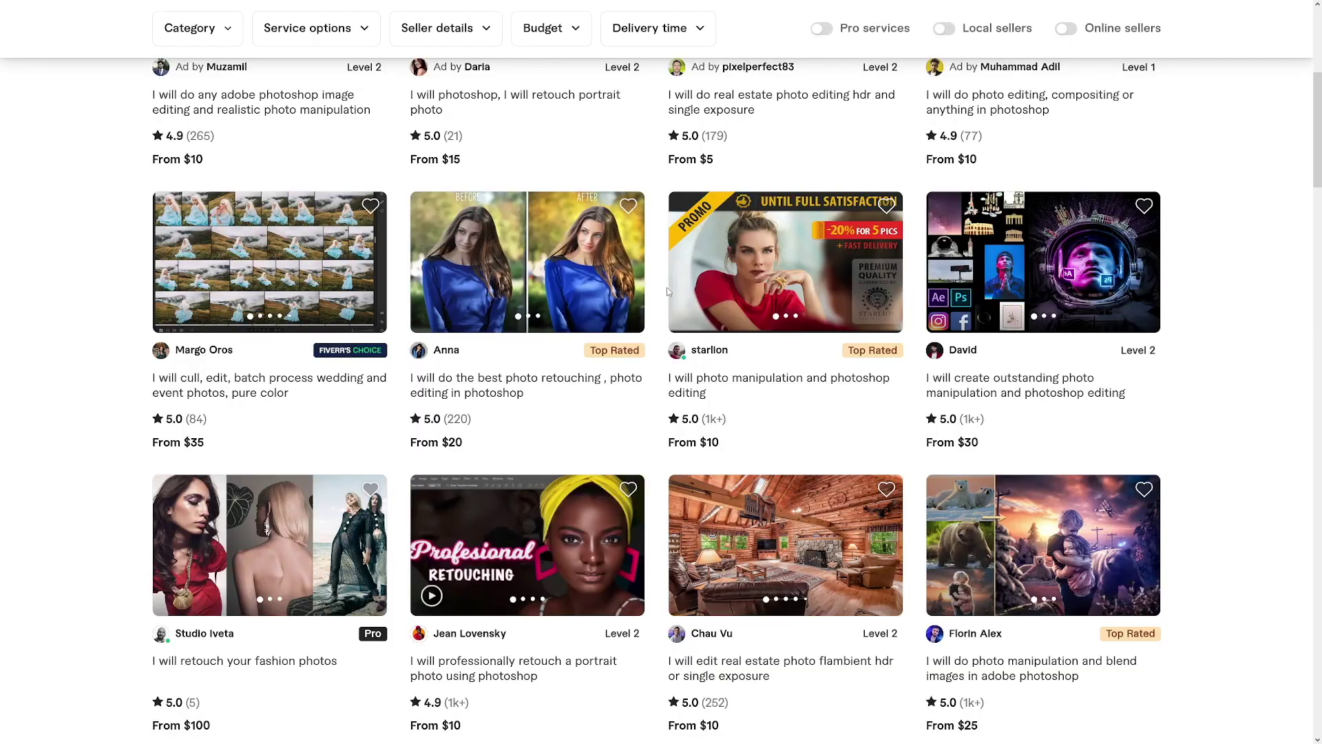
# - Open the 'photo manipulation and blend images in adobe photoshop' gig and enlarge its gallery image
pyautogui.scroll(-3, 668, 292)
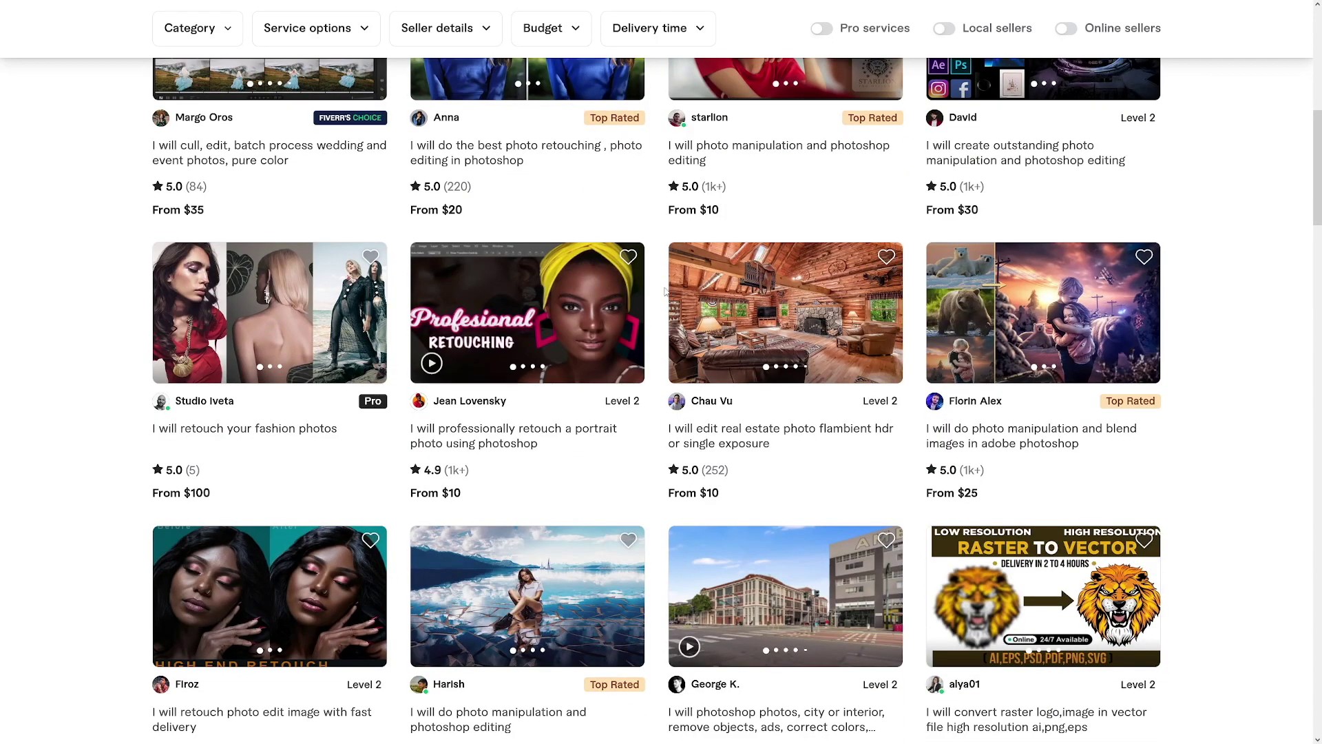
pyautogui.scroll(-1, 666, 292)
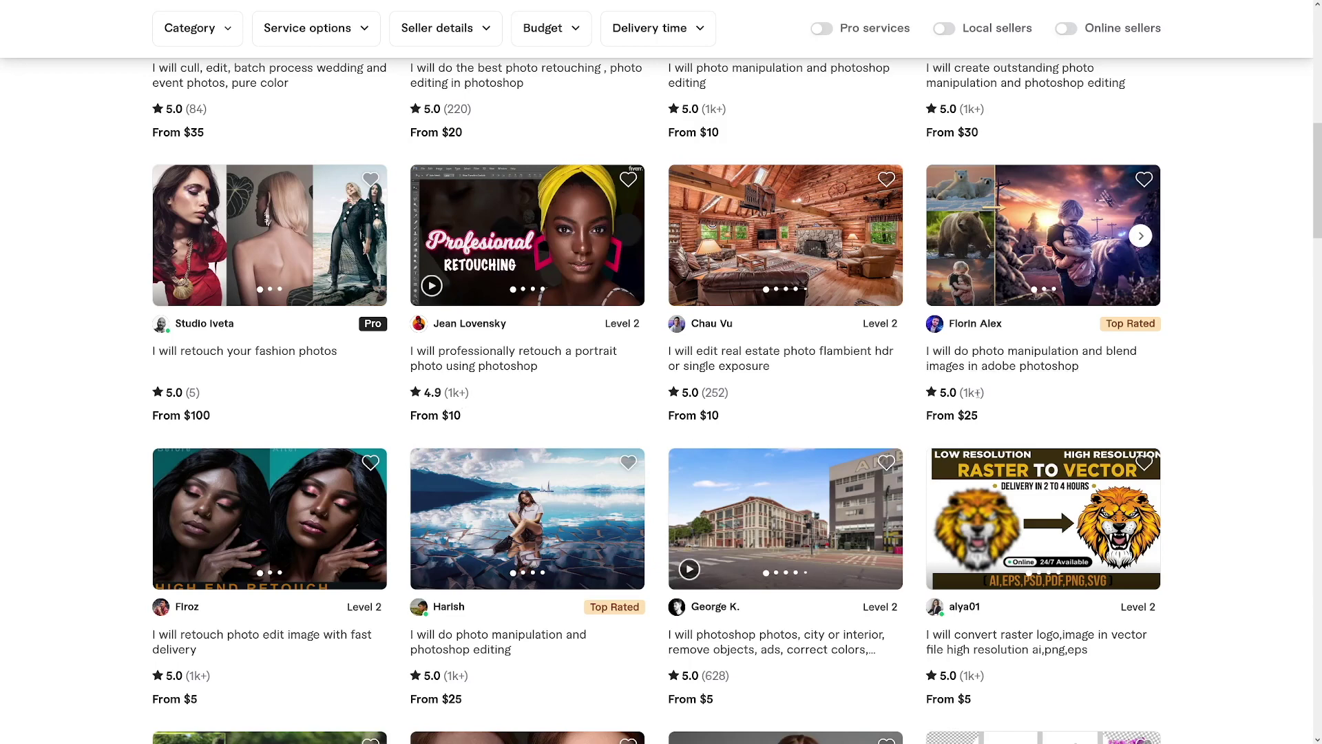
pyautogui.click(1048, 265)
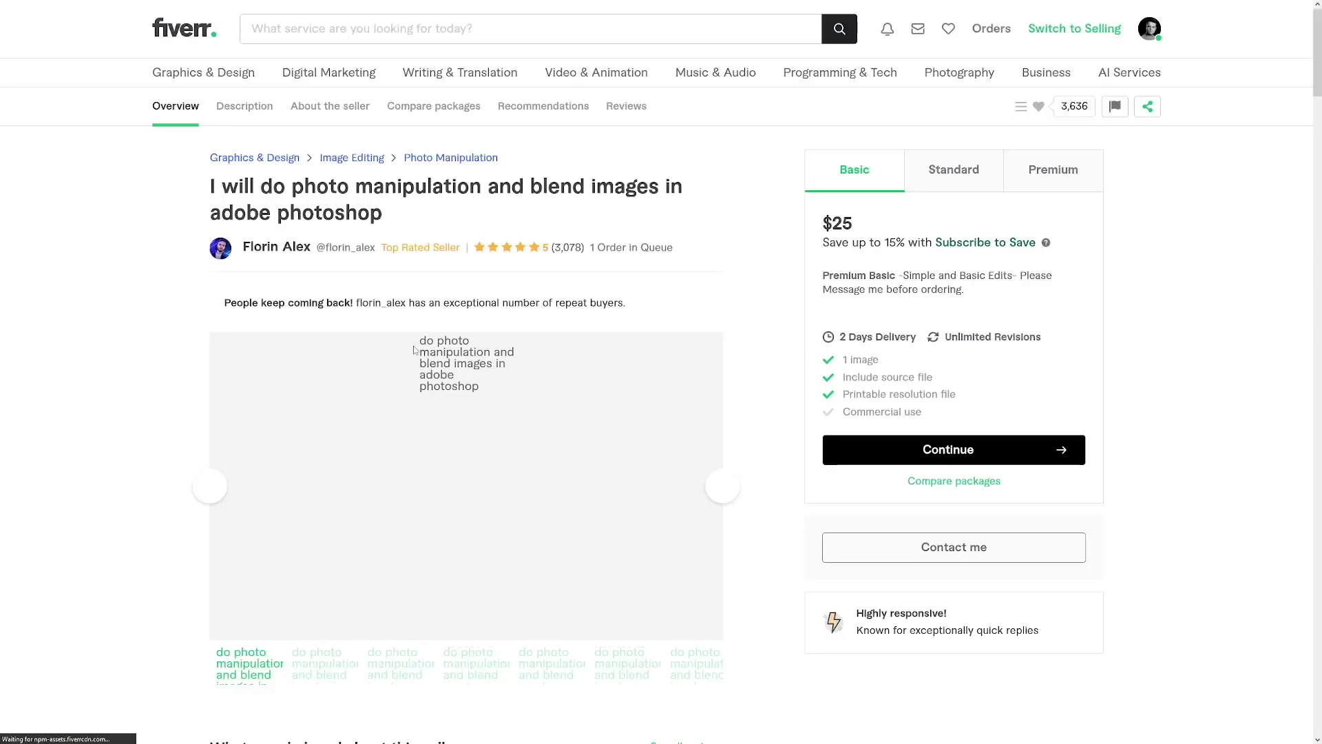
pyautogui.scroll(-2, 777, 267)
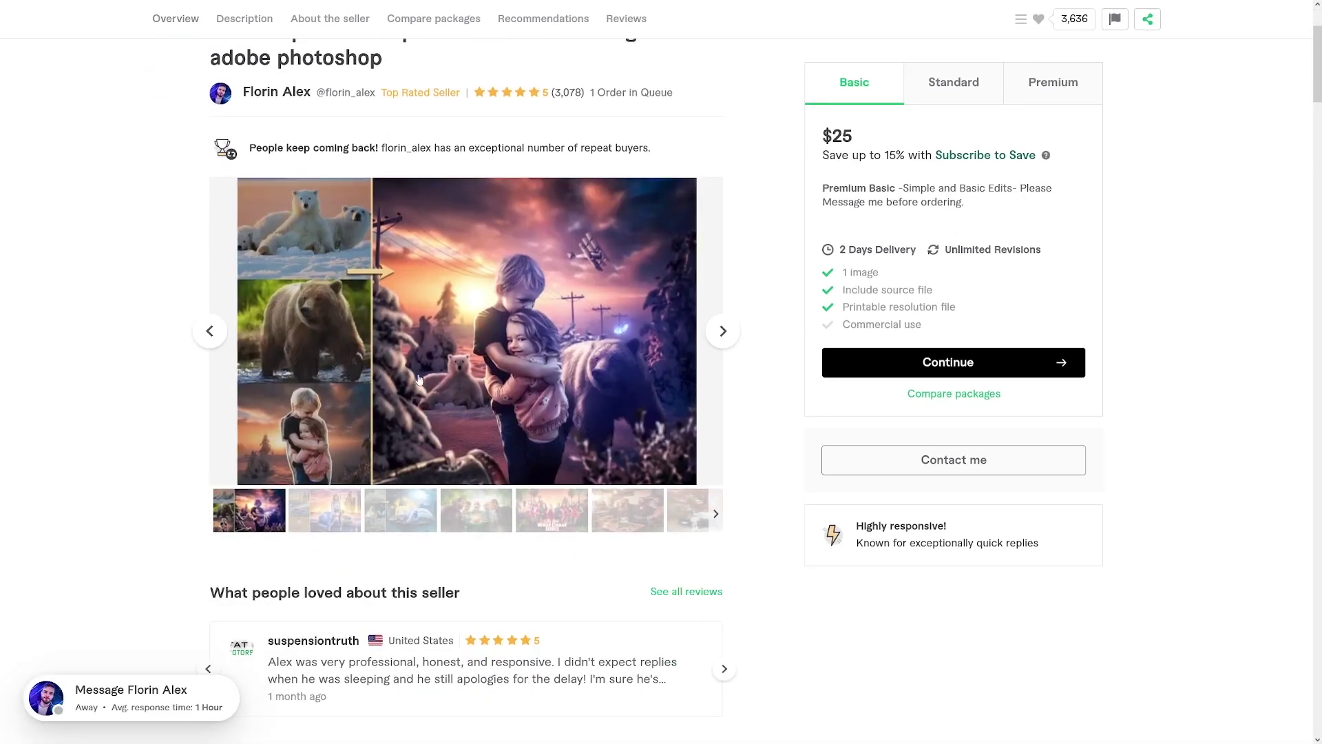
pyautogui.click(321, 399)
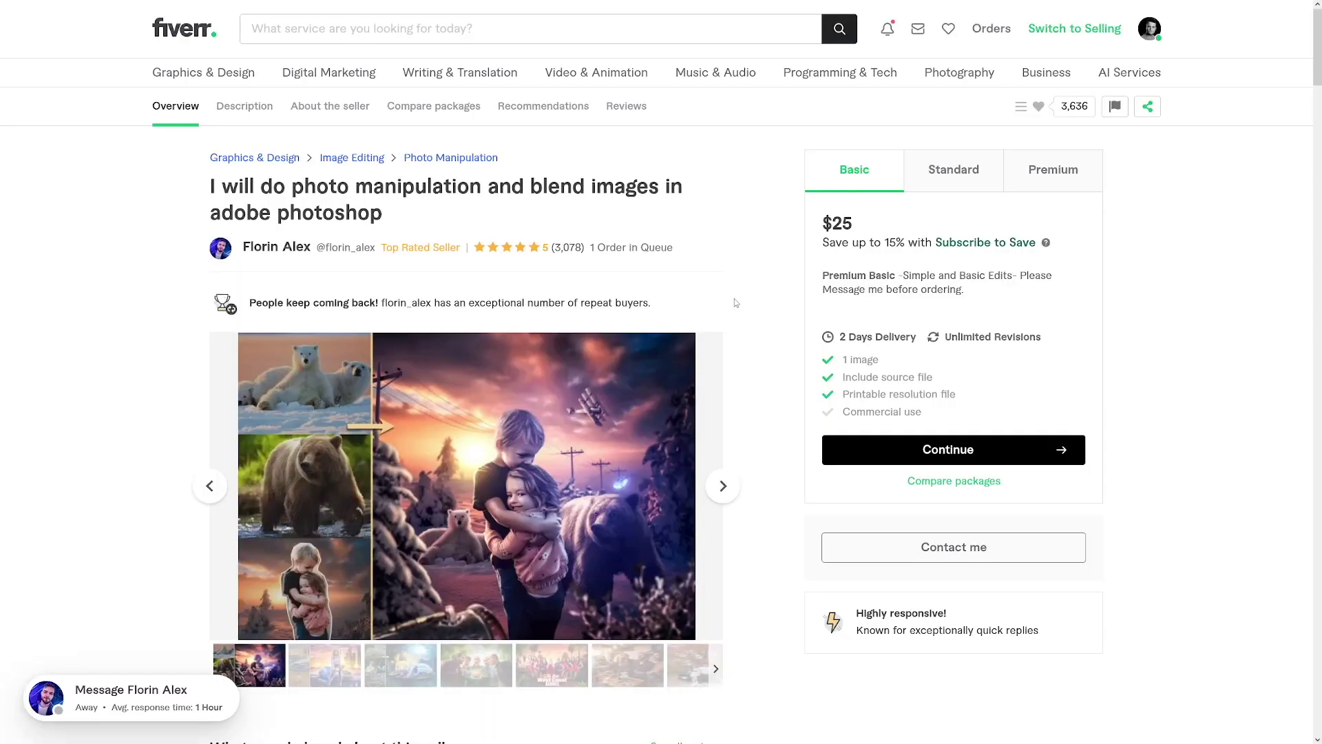
# - Highlight the gig's $25 Basic package price
pyautogui.scroll(-1, 737, 313)
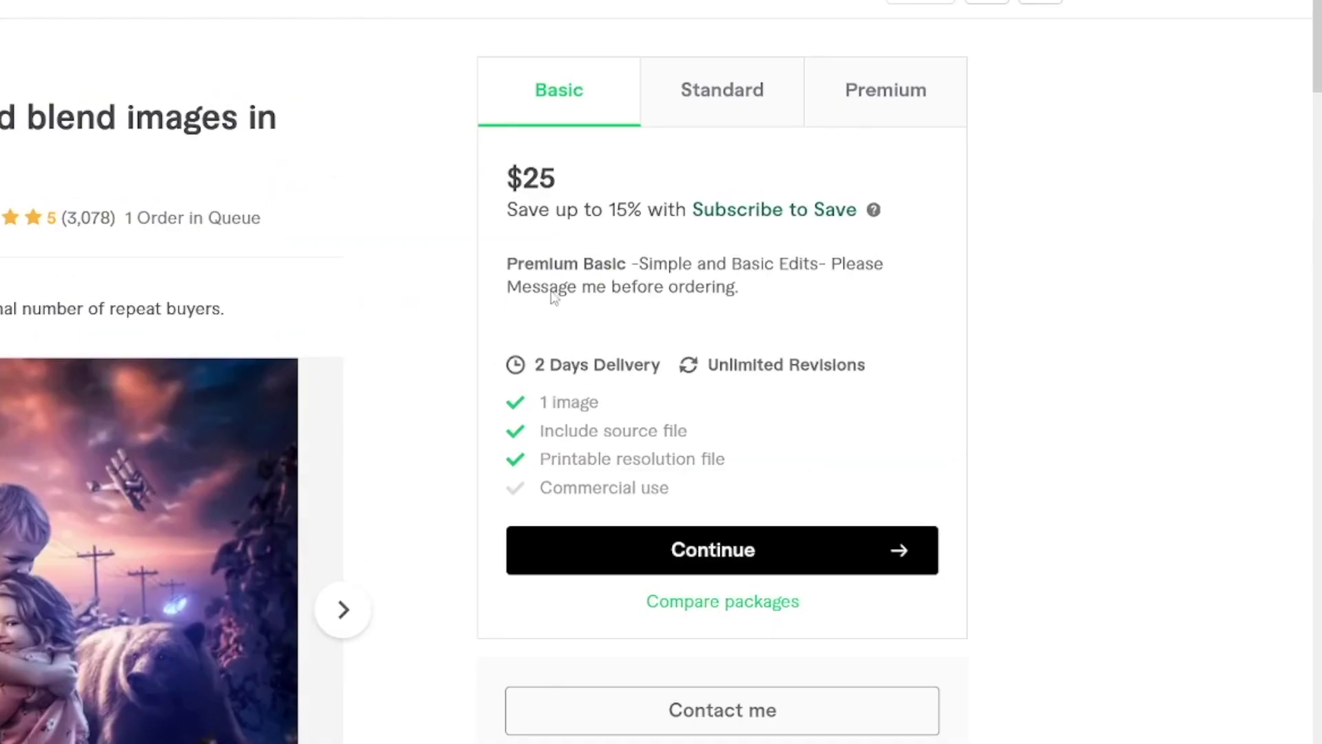
pyautogui.scroll(1, 855, 289)
pyautogui.moveTo(824, 223); pyautogui.dragTo(831, 223)
pyautogui.moveTo(544, 297); pyautogui.dragTo(576, 307)
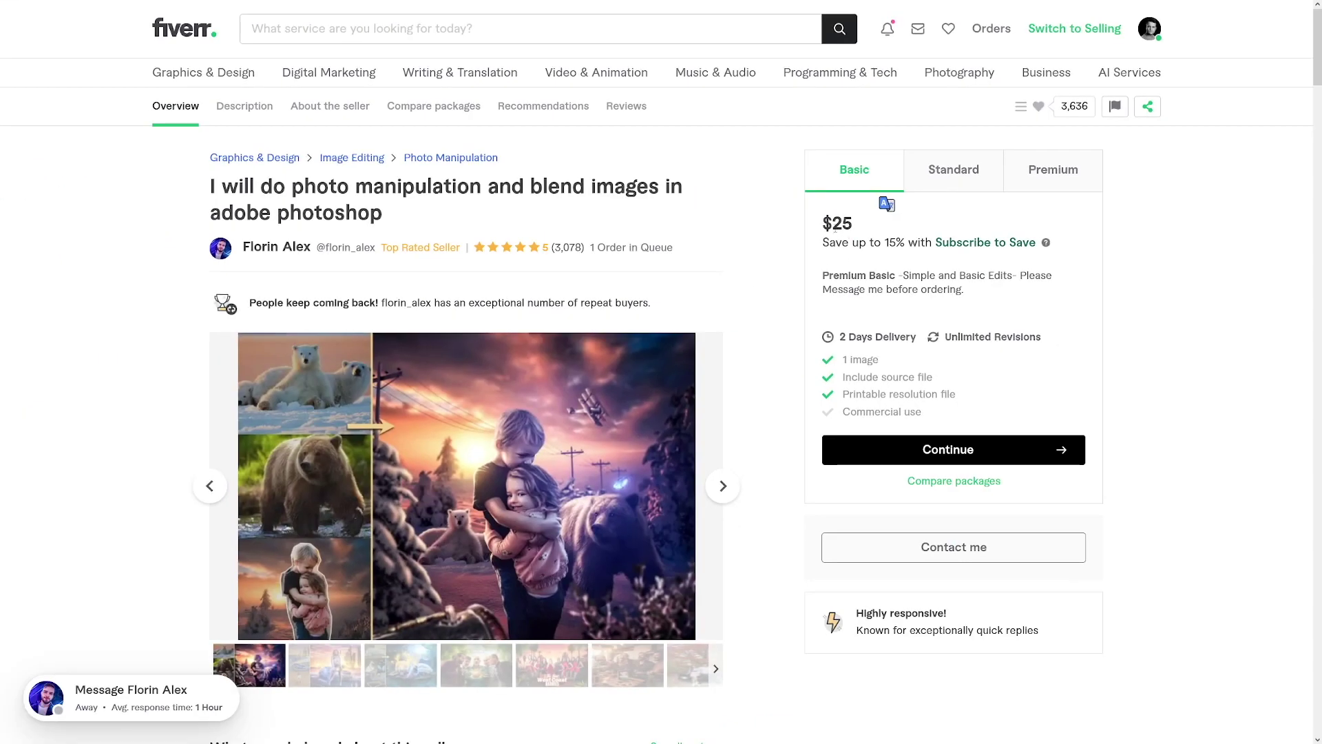
pyautogui.moveTo(657, 266); pyautogui.dragTo(696, 269)
pyautogui.click(704, 277)
pyautogui.moveTo(853, 225); pyautogui.dragTo(854, 226)
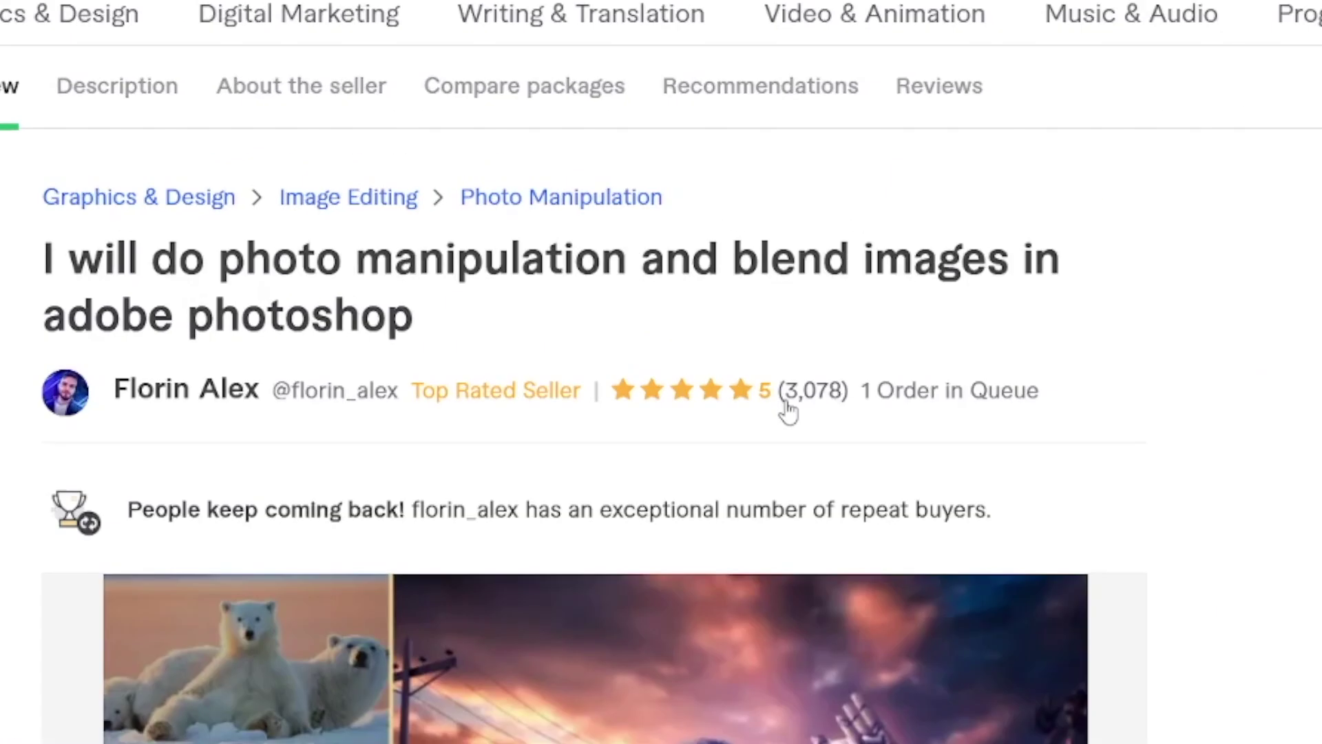
# - Highlight the 3,078 review count and Basic description, then compare the $30 Standard and $40 Premium packages
pyautogui.moveTo(556, 258); pyautogui.dragTo(584, 257)
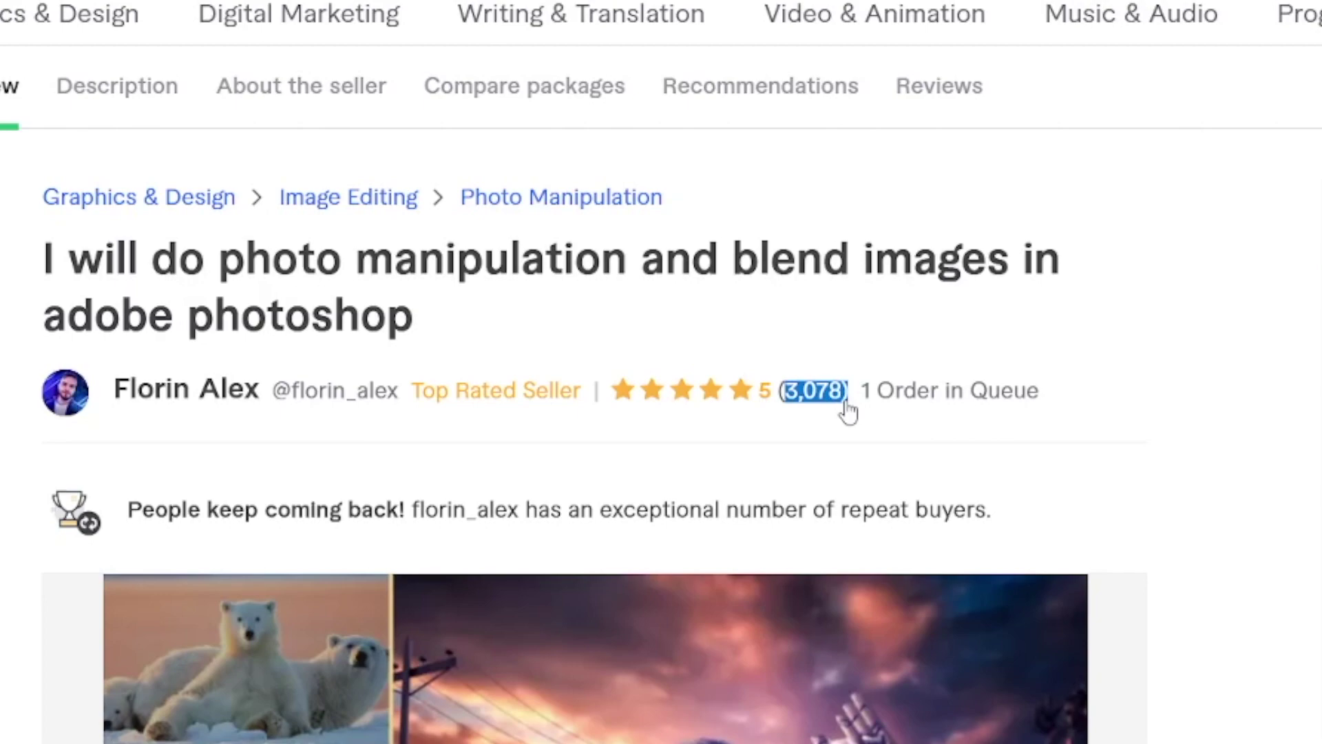
pyautogui.moveTo(848, 411); pyautogui.dragTo(788, 450)
pyautogui.click(850, 276)
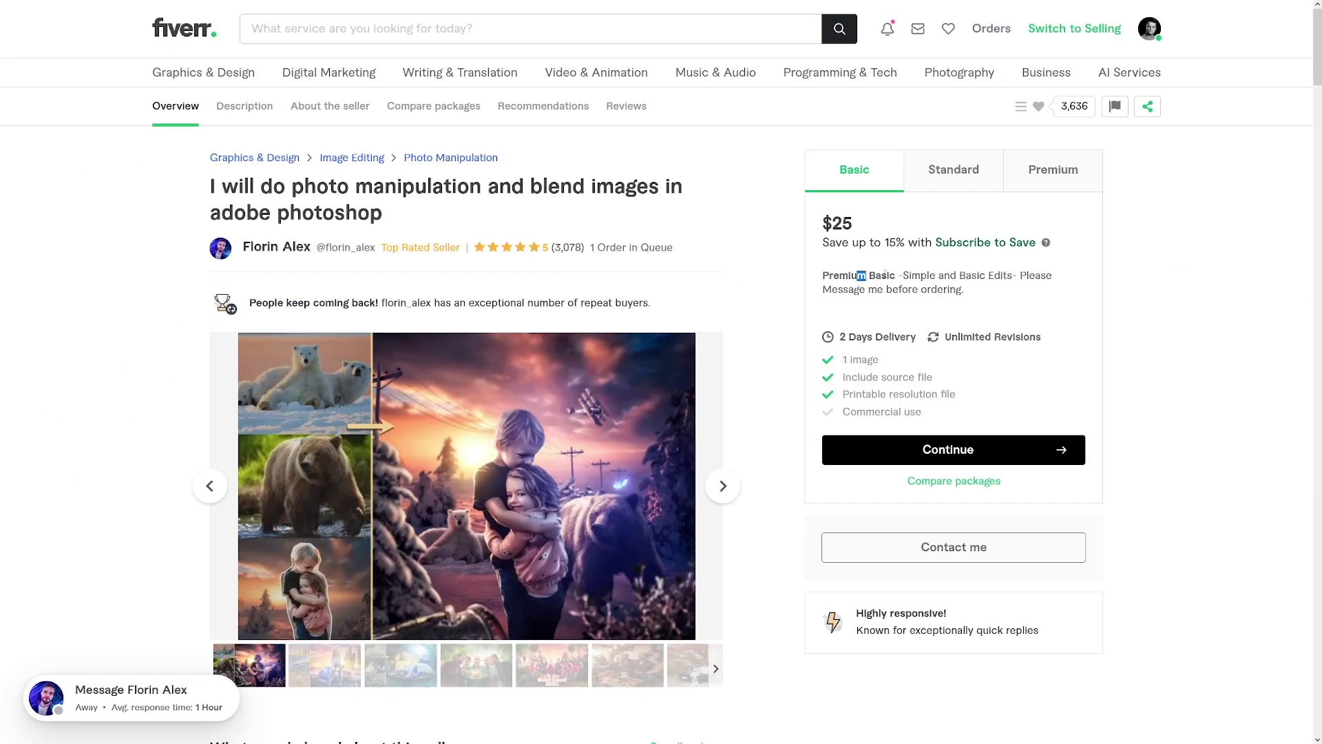
pyautogui.moveTo(884, 274); pyautogui.dragTo(1014, 286)
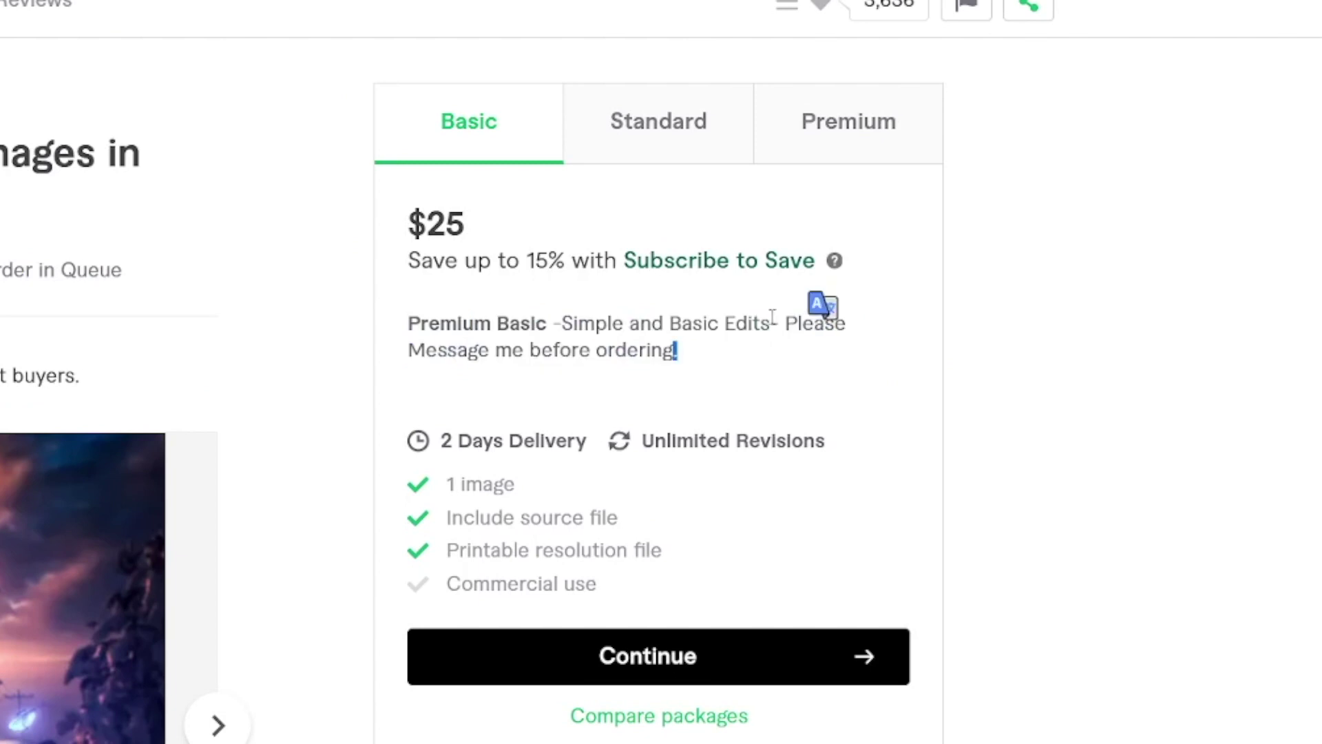
pyautogui.click(695, 143)
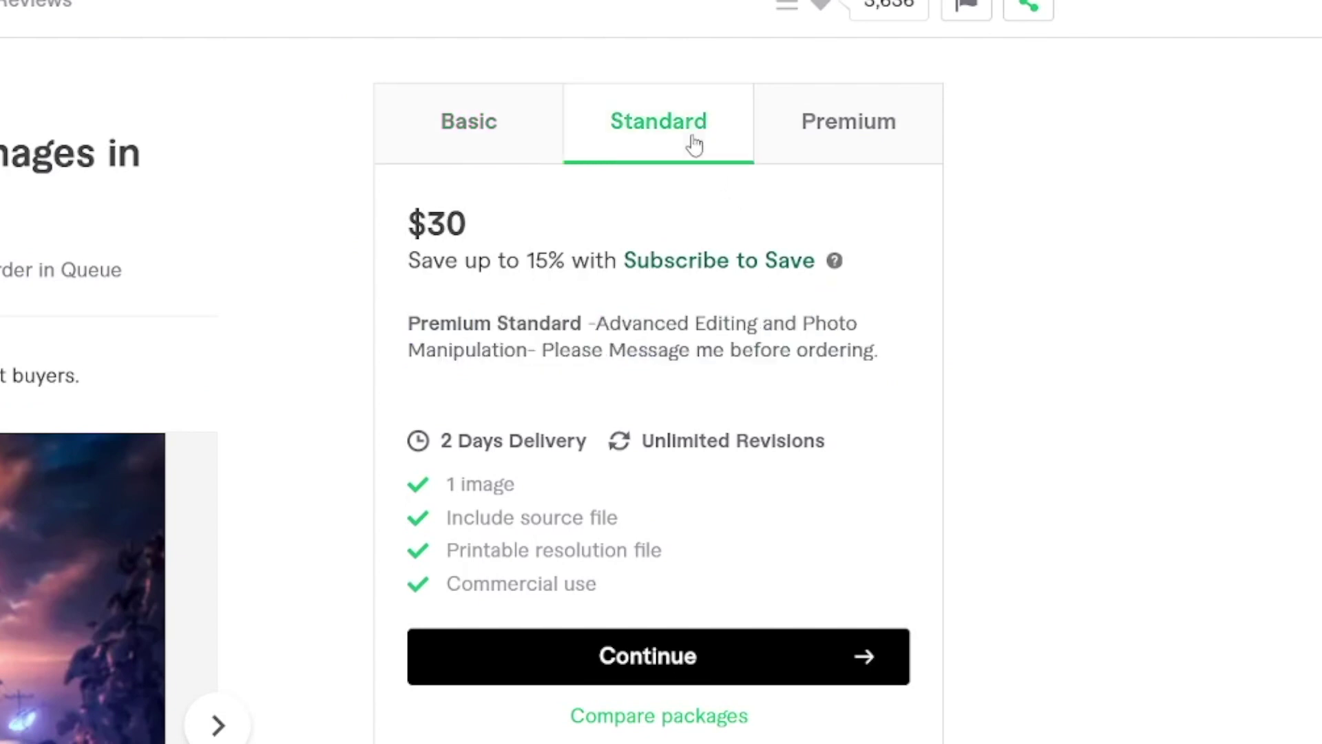
pyautogui.click(852, 142)
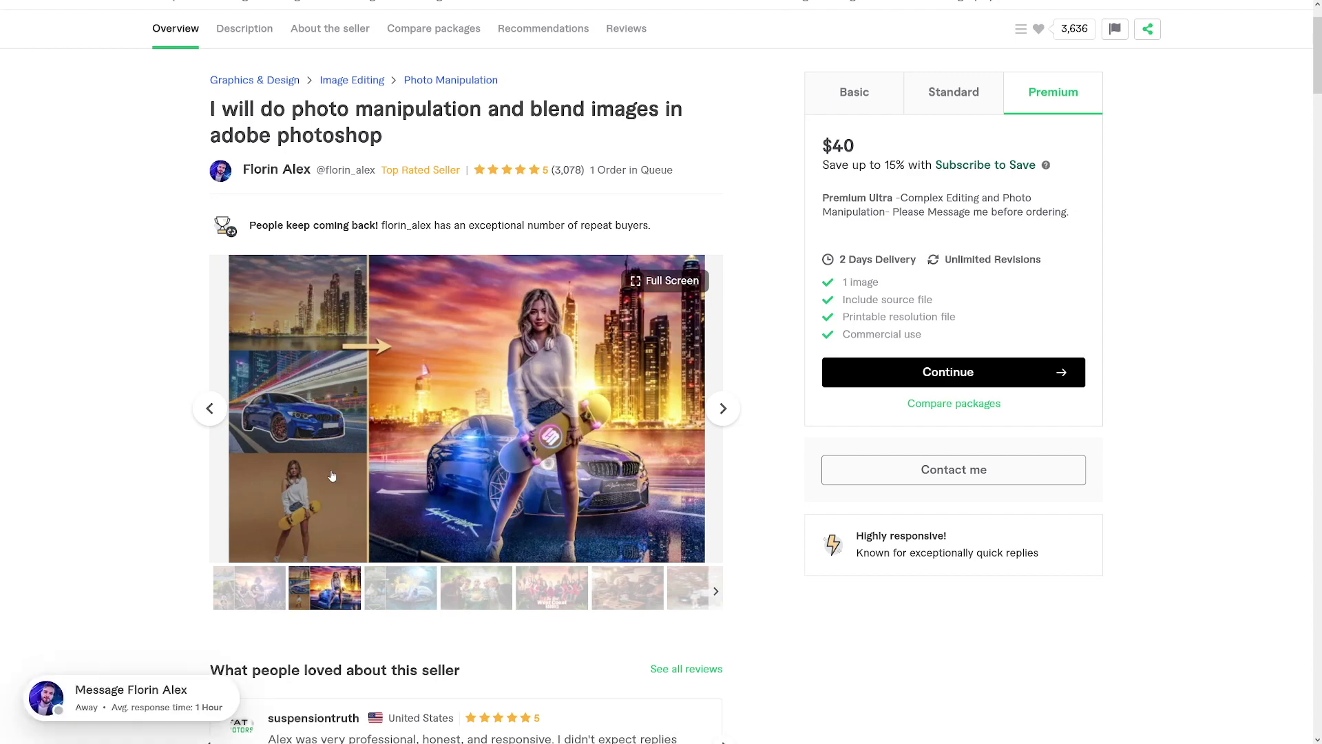
# - Browse the gallery samples from the antlered wolf and band through the teal SUV, ending on the woman in a black dress
pyautogui.click(409, 594)
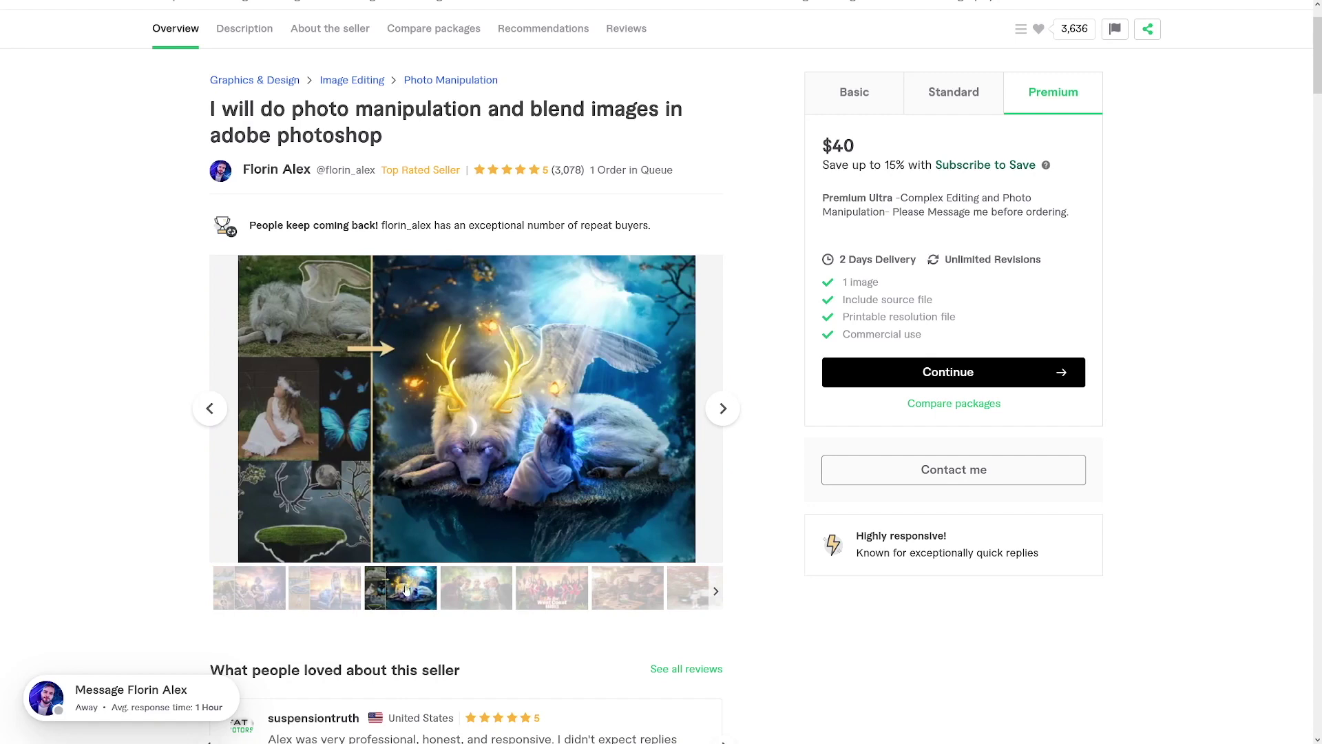
pyautogui.click(475, 588)
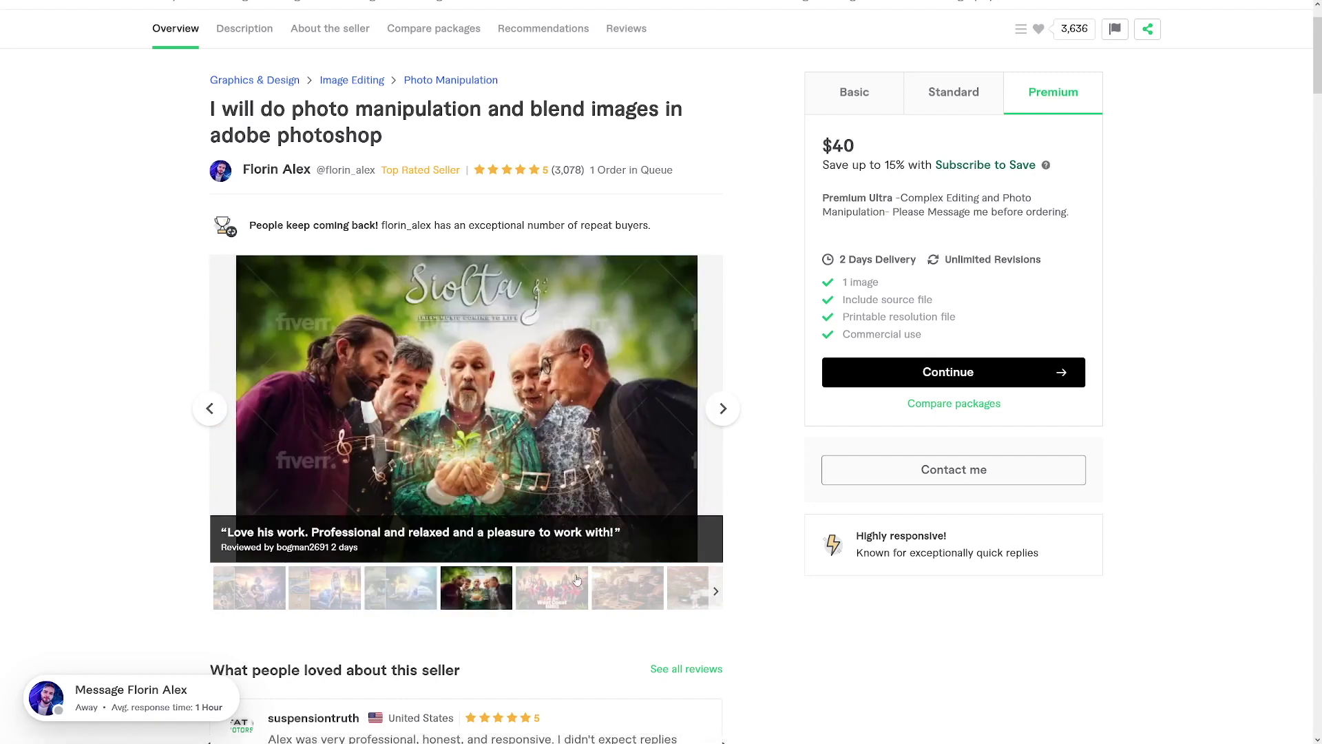
pyautogui.click(576, 582)
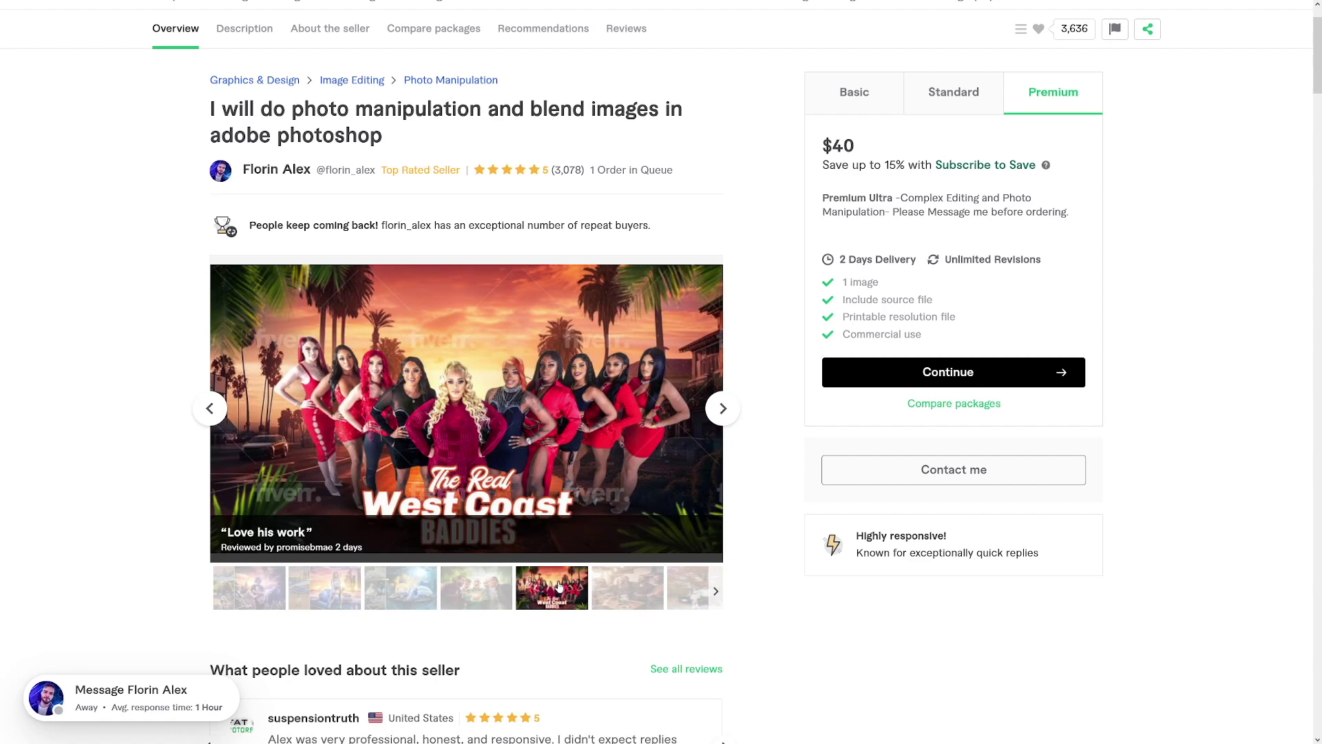
pyautogui.click(628, 587)
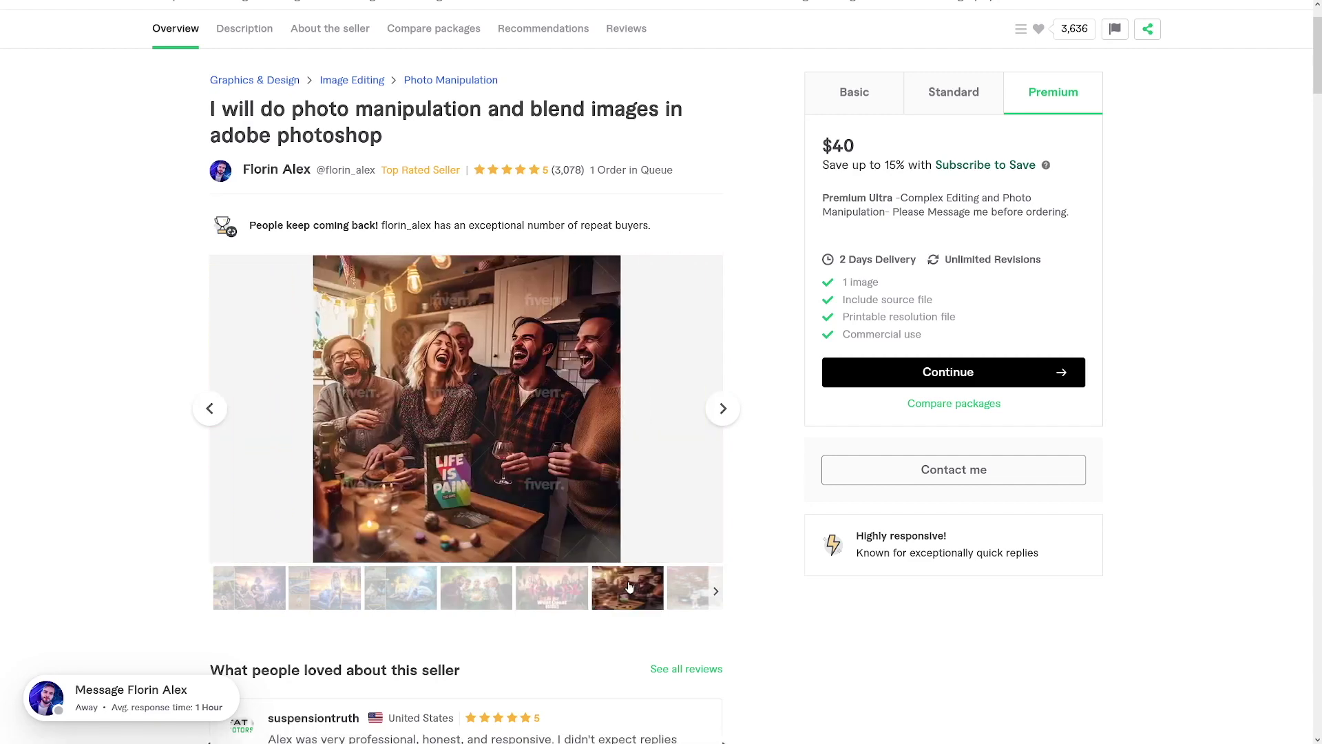
pyautogui.click(555, 597)
pyautogui.click(687, 595)
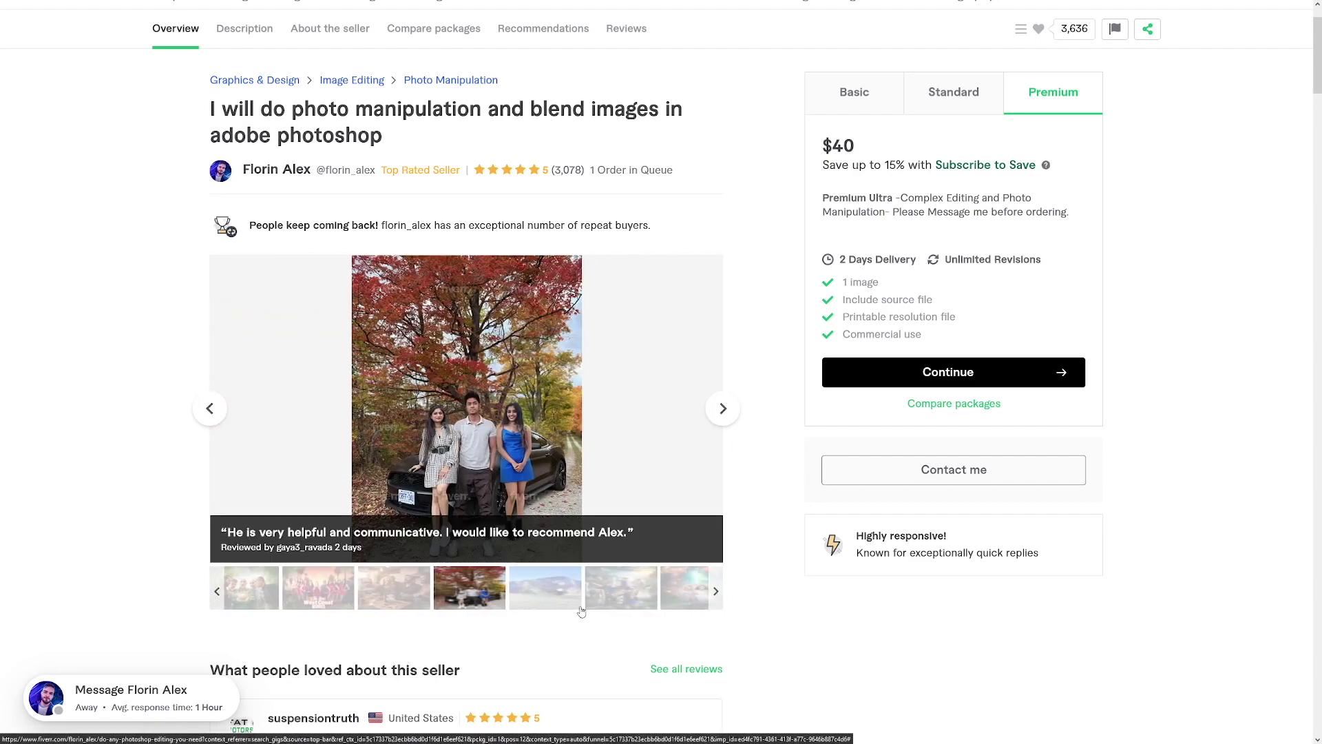
pyautogui.click(575, 598)
pyautogui.click(609, 597)
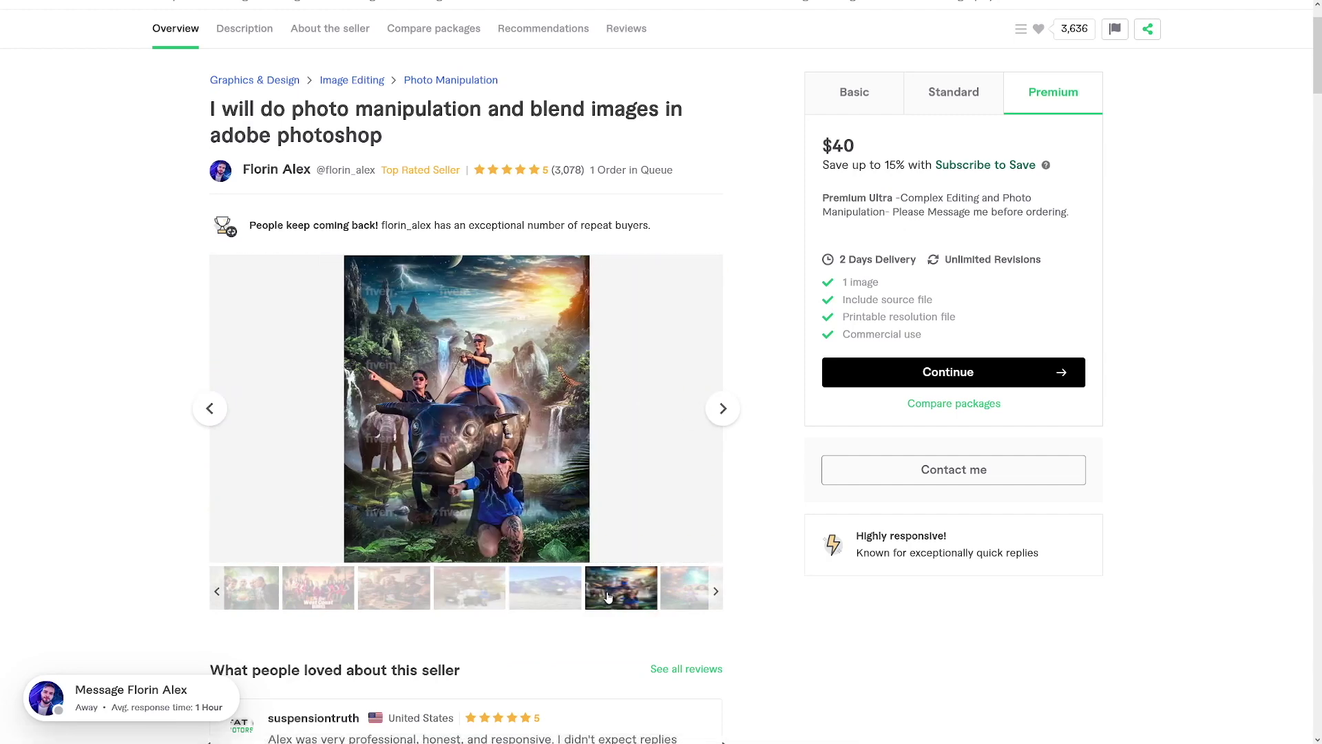
pyautogui.click(687, 591)
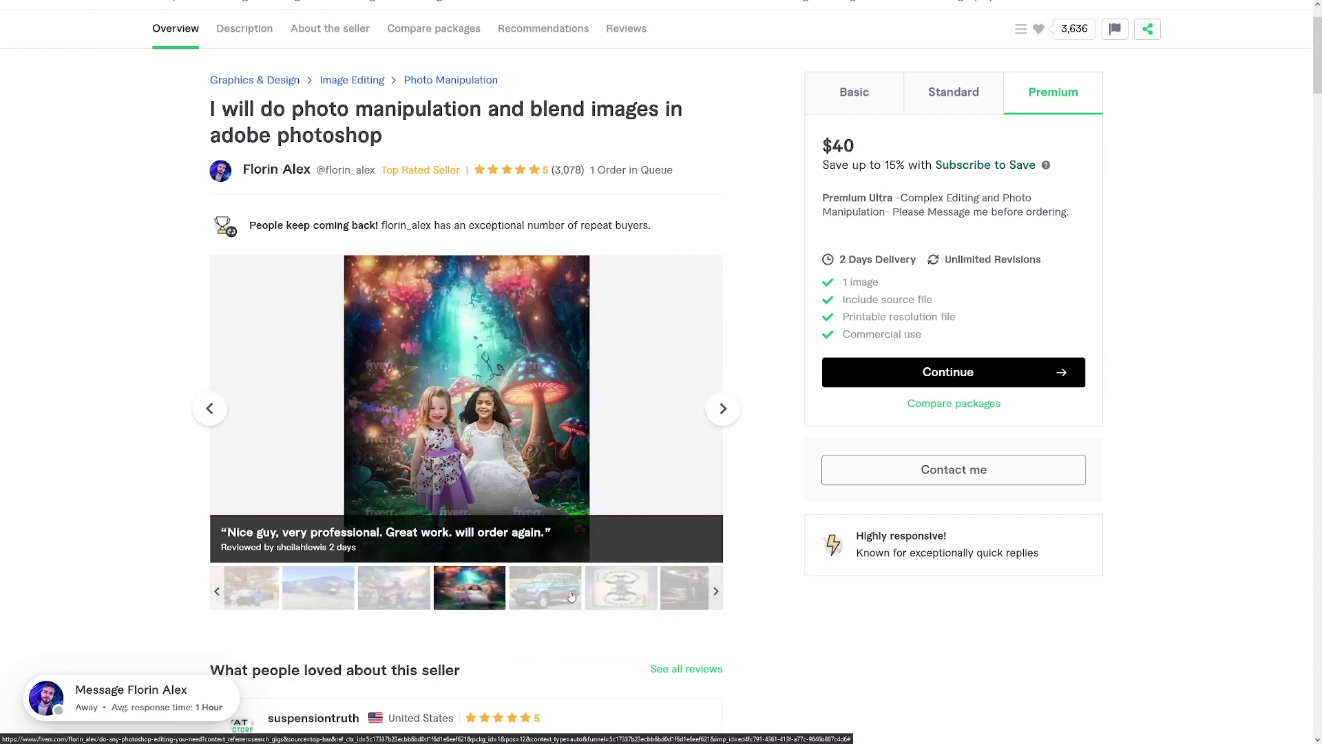
pyautogui.click(571, 597)
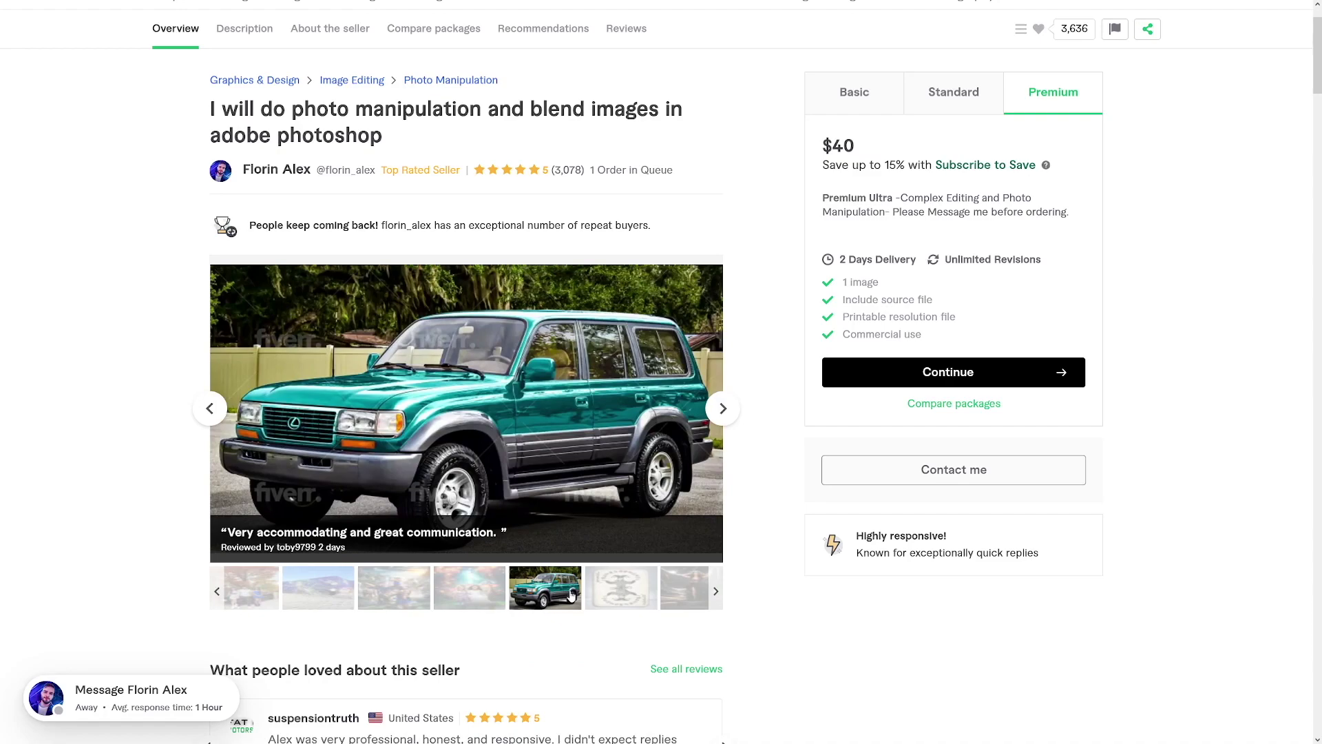
pyautogui.click(621, 591)
pyautogui.click(685, 591)
pyautogui.scroll(1, 532, 383)
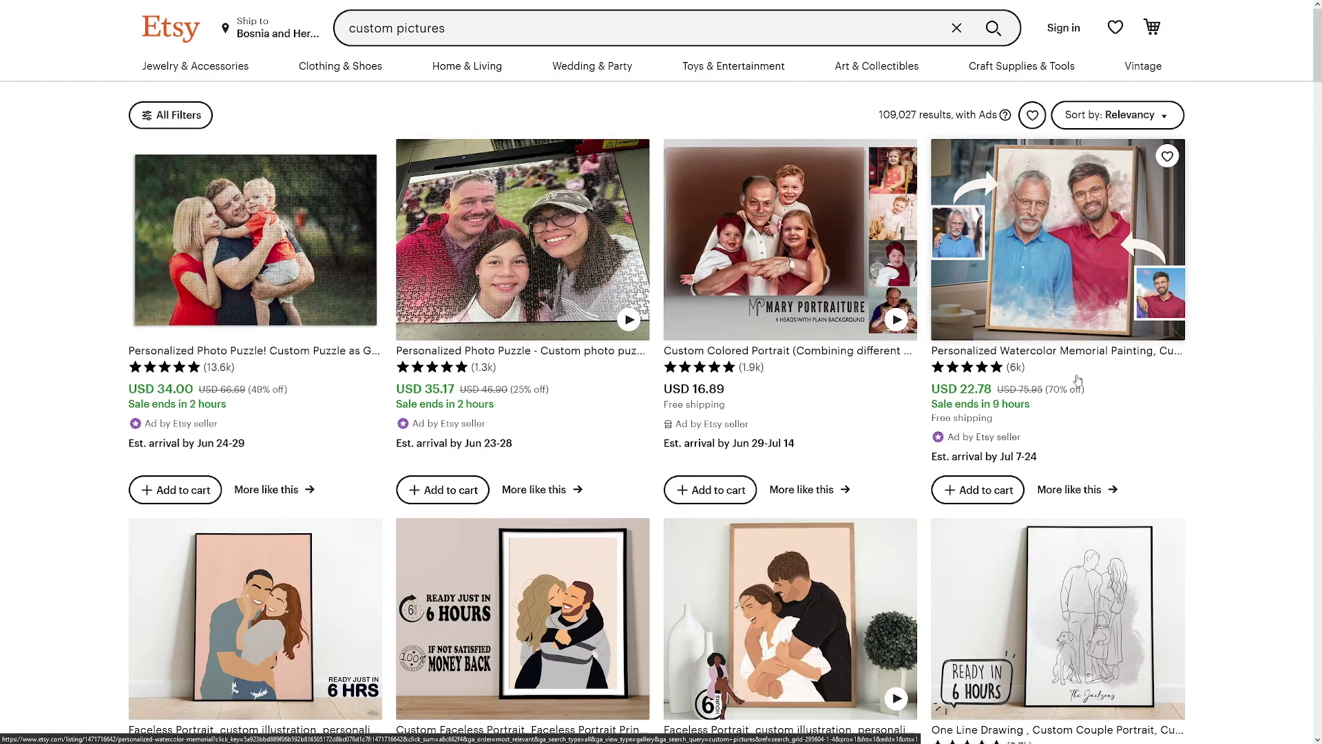
# - Scroll the Etsy 'custom pictures' listings down to the USD 22.41 watercolor and USD 14.90 pencil portraits
pyautogui.scroll(-2, 1202, 378)
pyautogui.scroll(-2, 1216, 334)
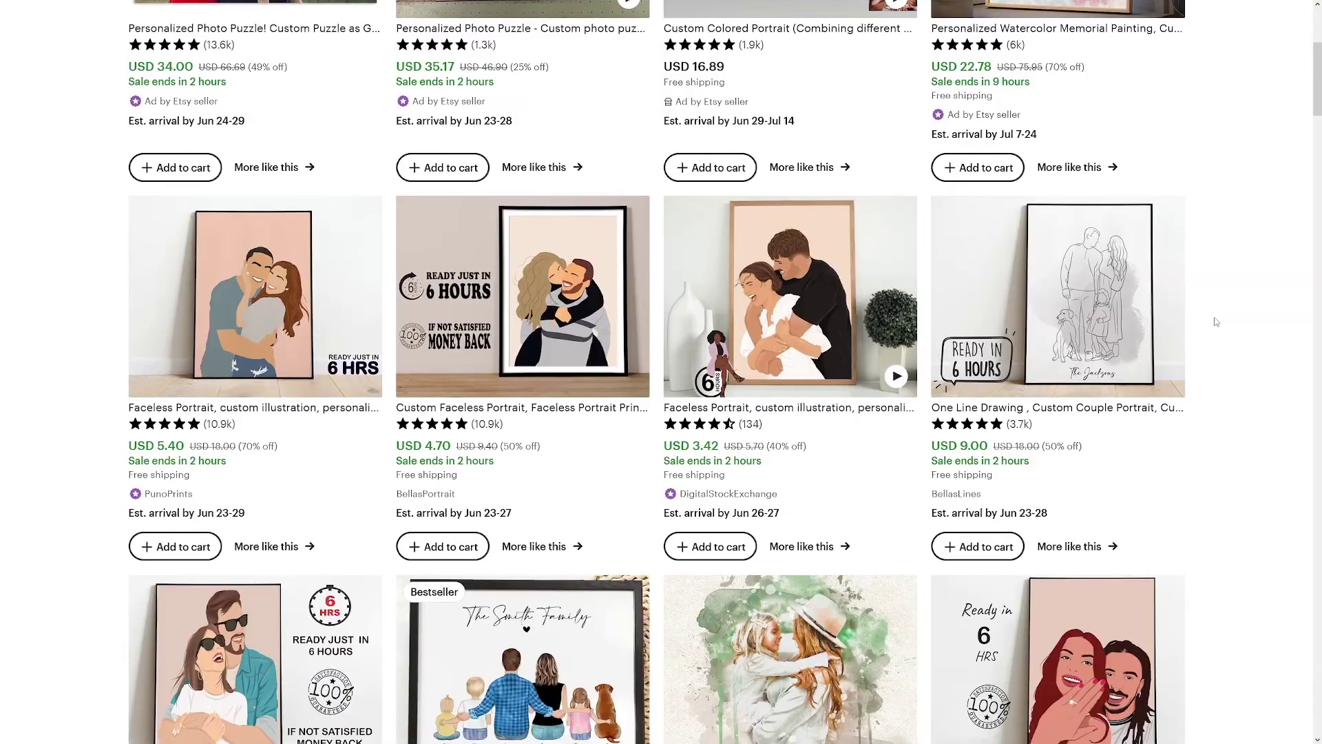
pyautogui.scroll(-6, 1217, 321)
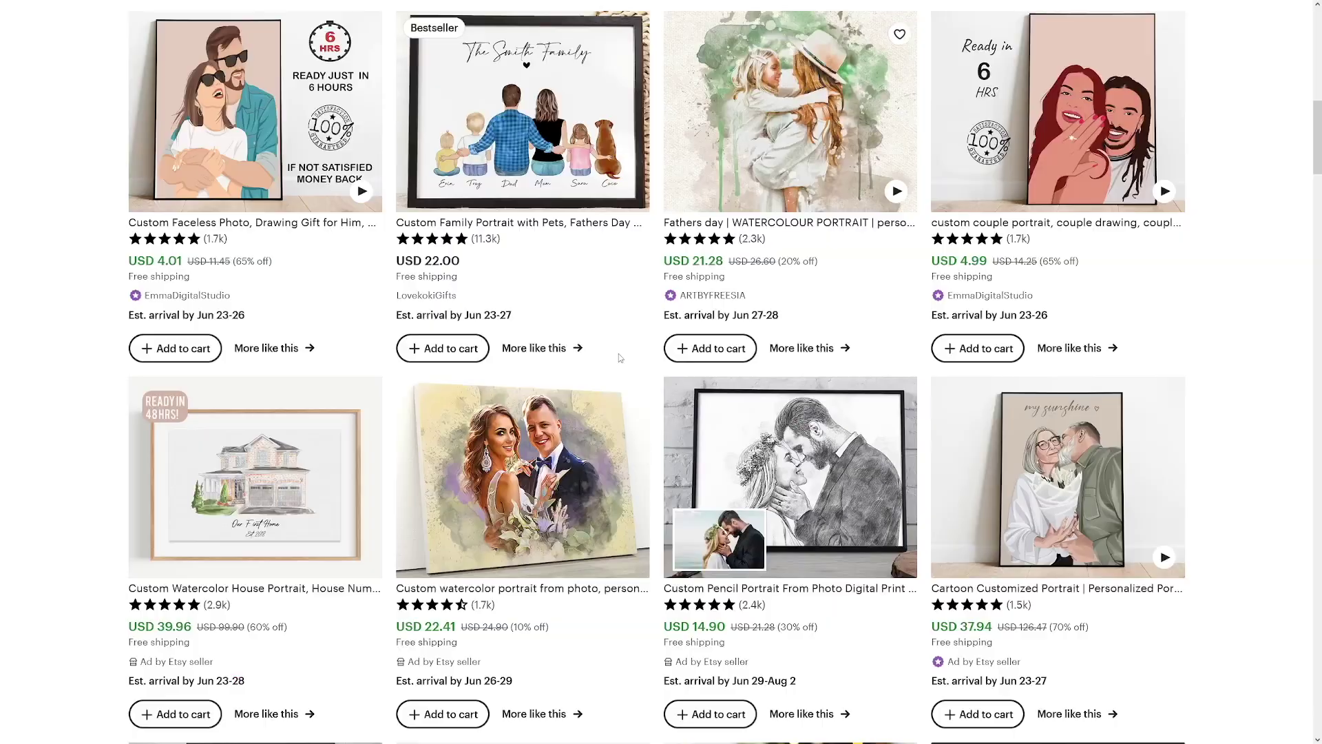
pyautogui.scroll(-1, 469, 448)
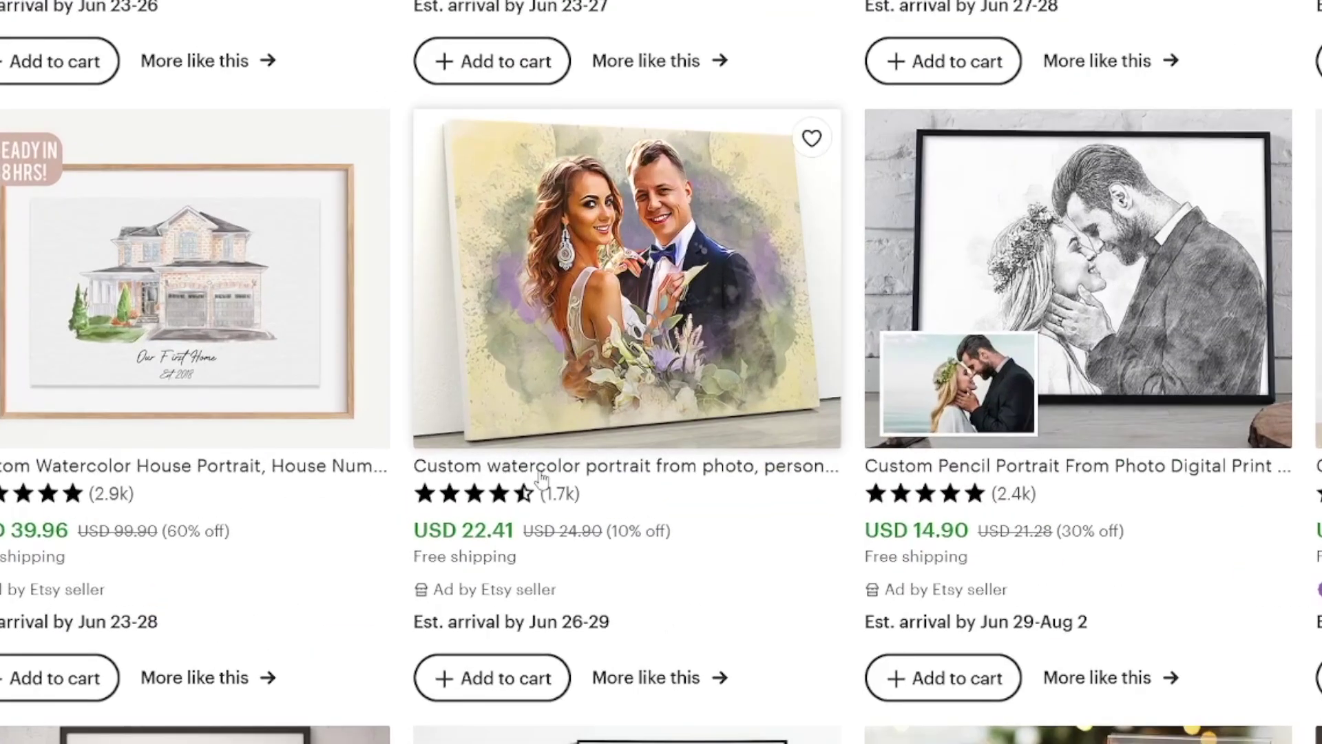